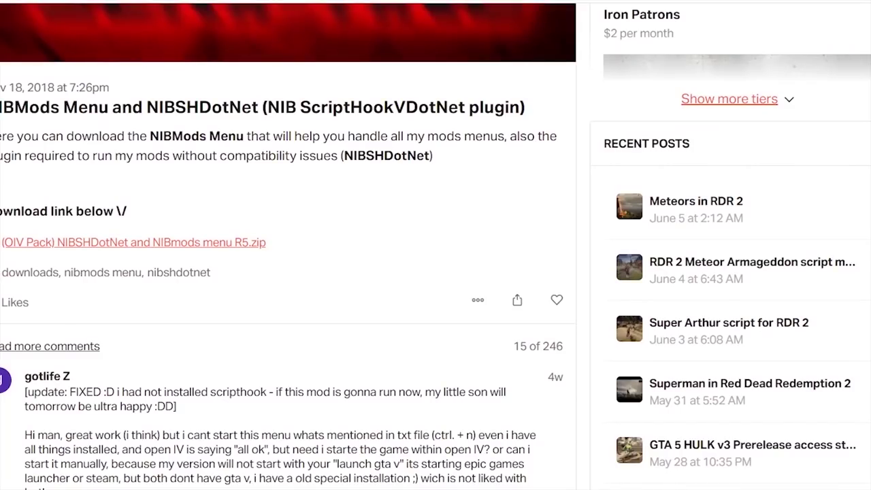
- Review the NIBMods Menu download post and the Ironman script page's download links, armor setup guide and hotkeys
{"action": "scroll", "coordinate": [435, 245], "scroll_direction": "up", "scroll_amount": 4}
{"action": "scroll", "coordinate": [436, 245], "scroll_direction": "down", "scroll_amount": 5}
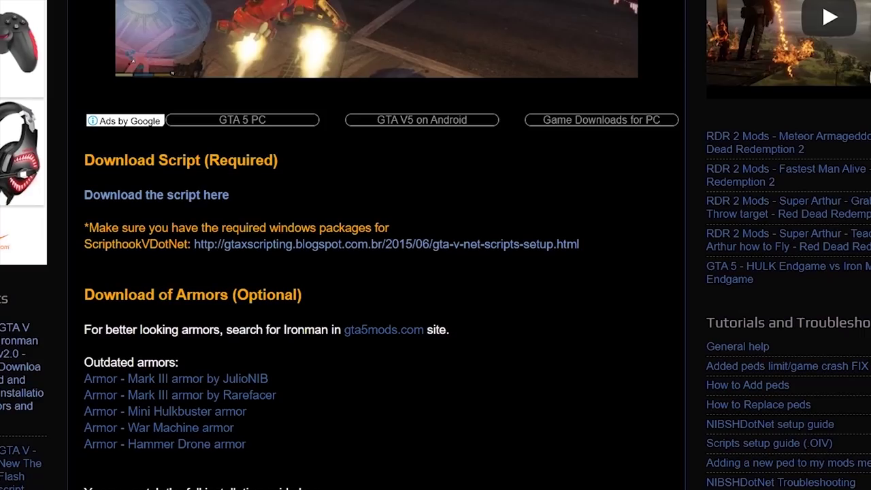
{"action": "scroll", "coordinate": [435, 245], "scroll_direction": "down", "scroll_amount": 6}
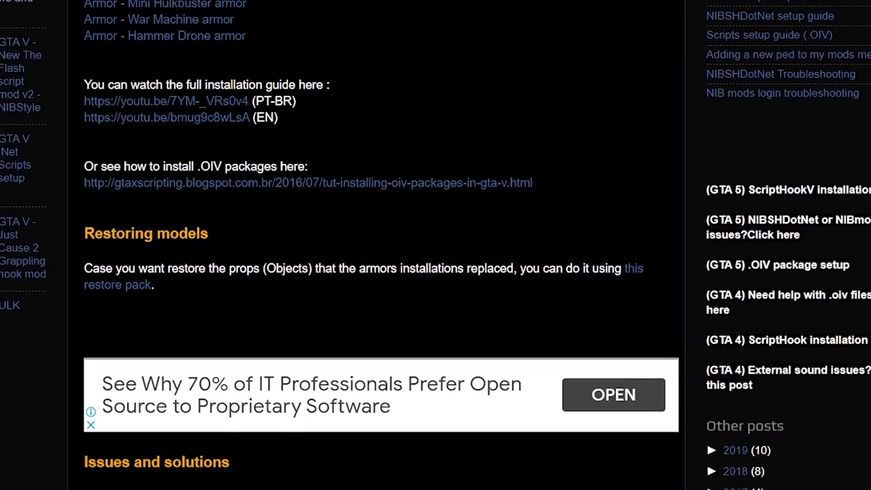
{"action": "scroll", "coordinate": [381, 245], "scroll_direction": "down", "scroll_amount": 10}
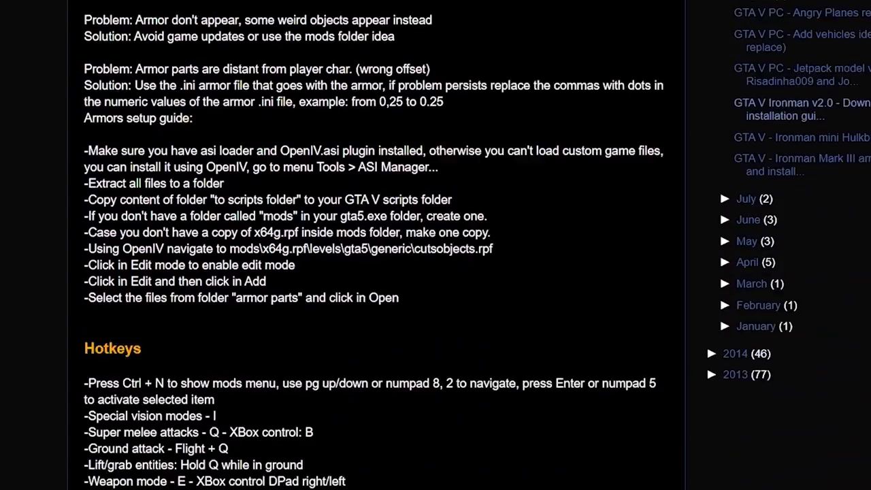
{"action": "scroll", "coordinate": [380, 245], "scroll_direction": "down", "scroll_amount": 4}
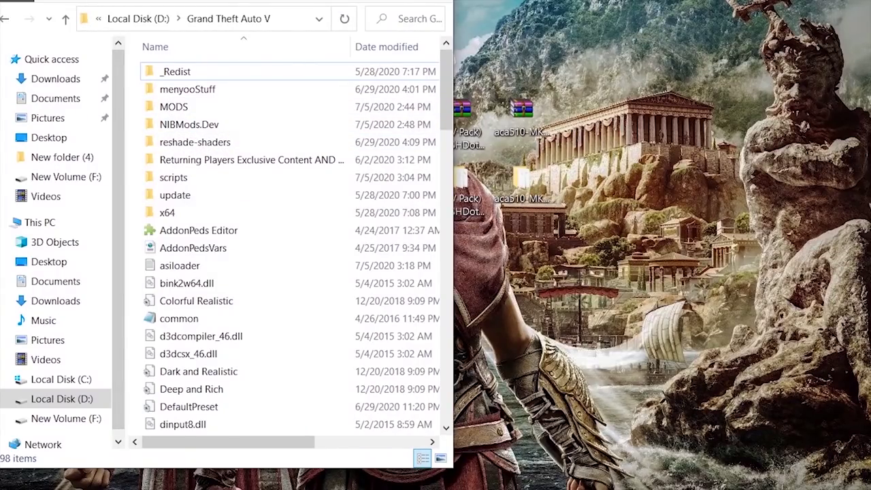
- Switch to File Explorer and check the contents of the MODS folder inside Grand Theft Auto V, returning to the game folder
{"action": "left_click", "coordinate": [173, 107]}
{"action": "double_click", "coordinate": [174, 107]}
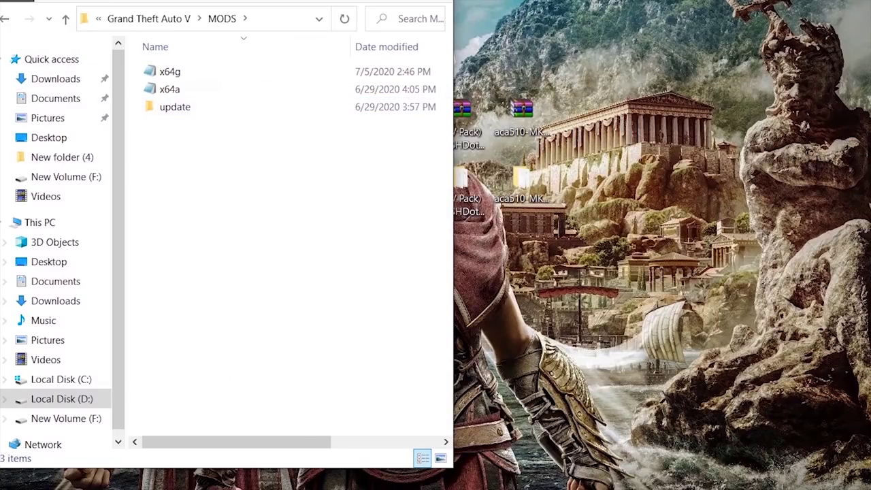
{"action": "left_click", "coordinate": [5, 19]}
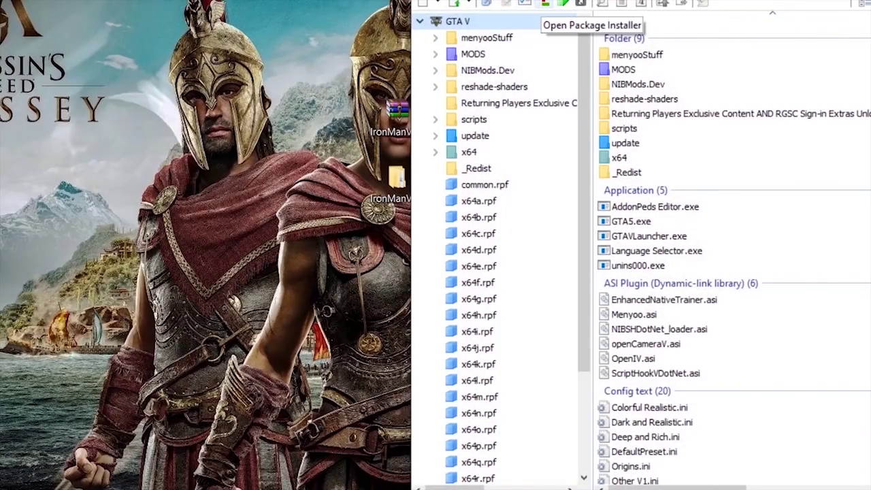
- In OpenIV, load the package "IronmanV by JulioNIB.oiv" from the desktop's IronManV2.4.8.1c folder into the package installer
{"action": "left_click", "coordinate": [544, 4]}
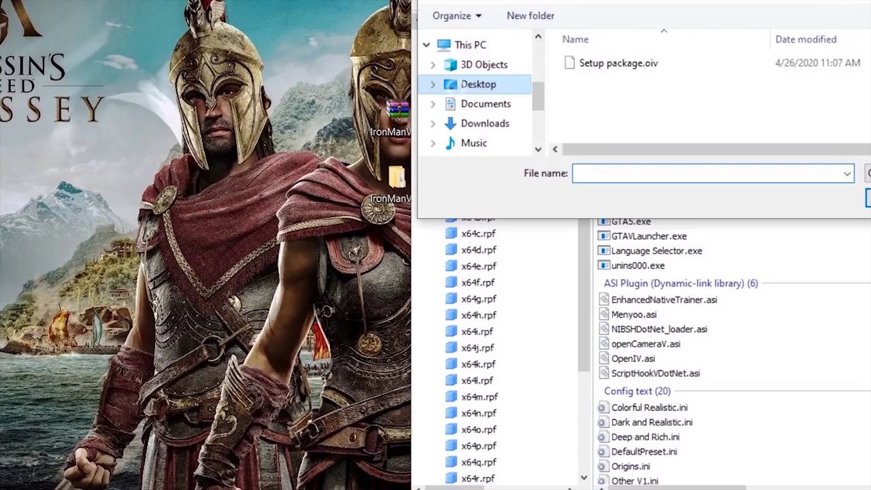
{"action": "left_click", "coordinate": [477, 84]}
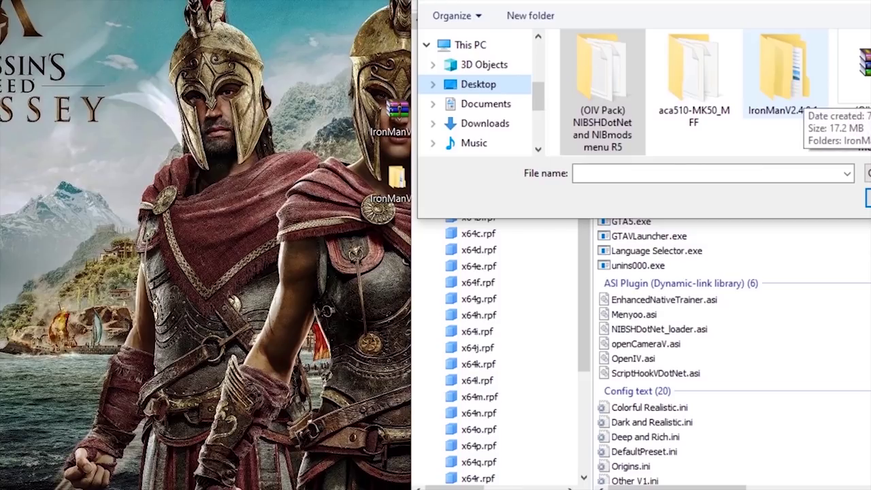
{"action": "double_click", "coordinate": [782, 75]}
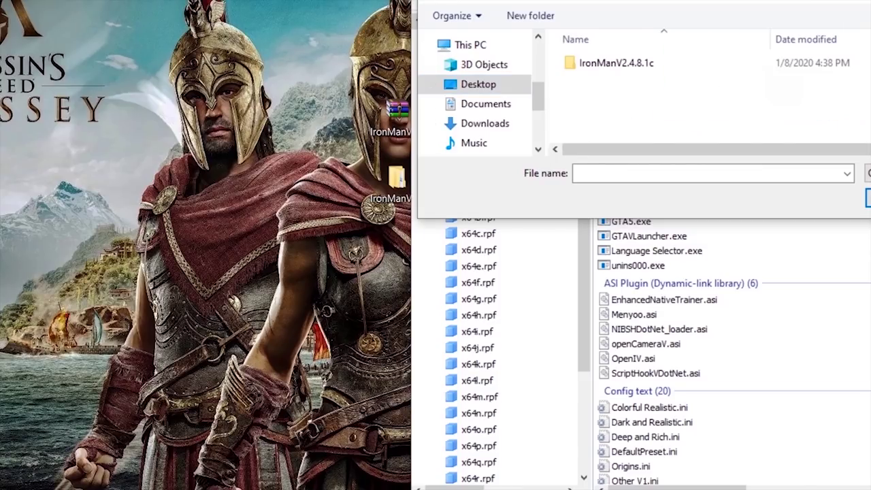
{"action": "double_click", "coordinate": [616, 65]}
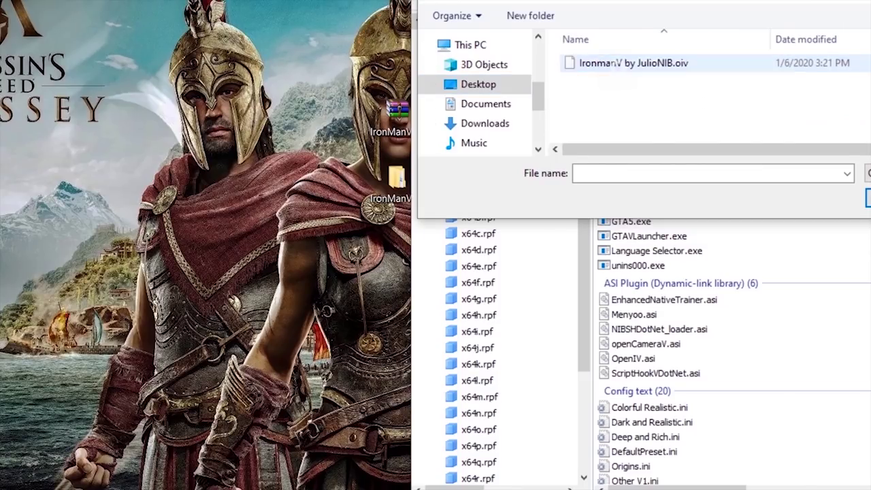
{"action": "left_click", "coordinate": [636, 64]}
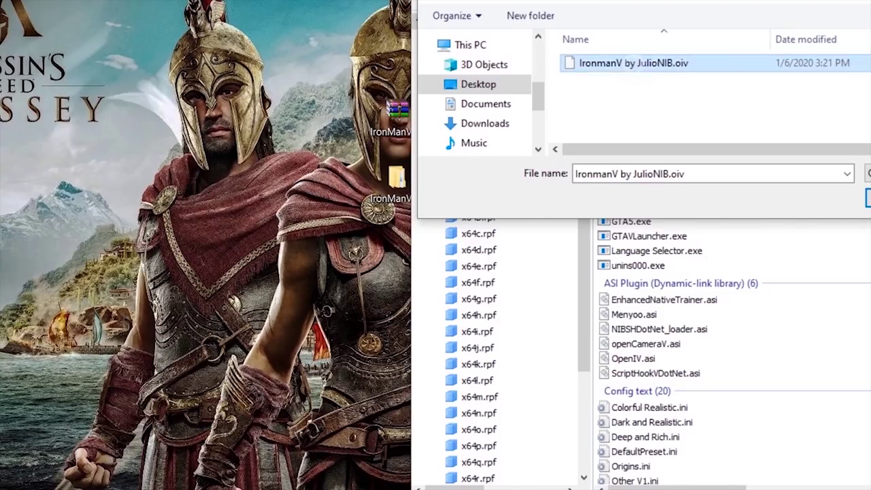
{"action": "left_click", "coordinate": [869, 198]}
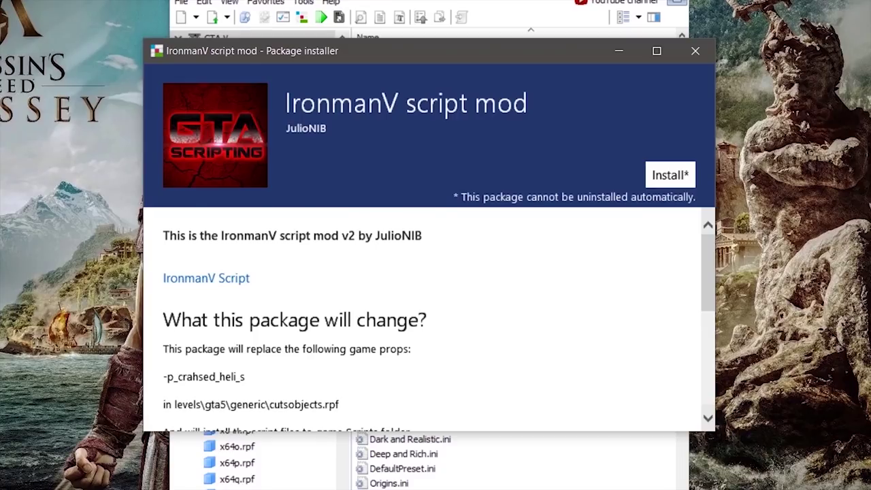
- Install the IronmanV script mod into the "mods" folder and close the package installer
{"action": "left_click", "coordinate": [670, 174]}
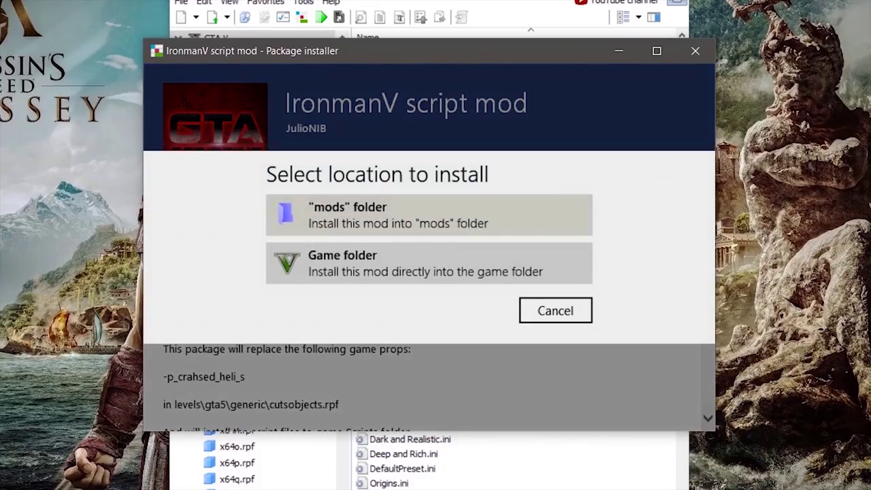
{"action": "left_click", "coordinate": [385, 216]}
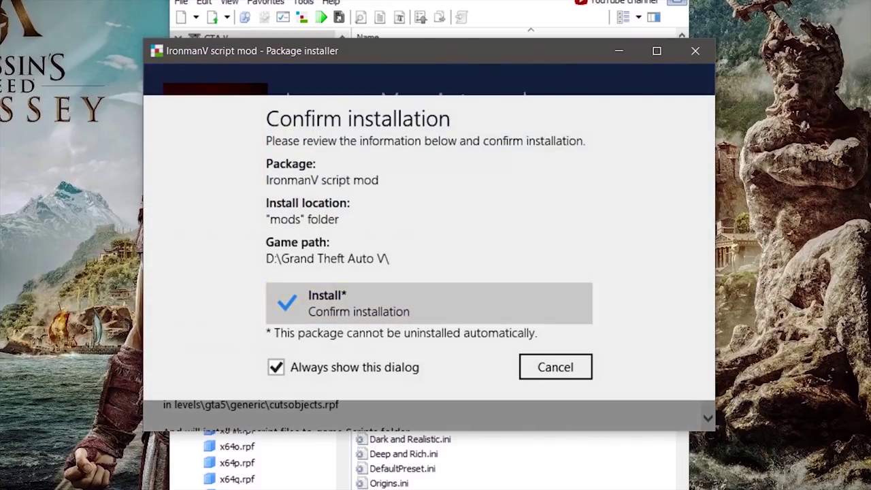
{"action": "left_click", "coordinate": [385, 302]}
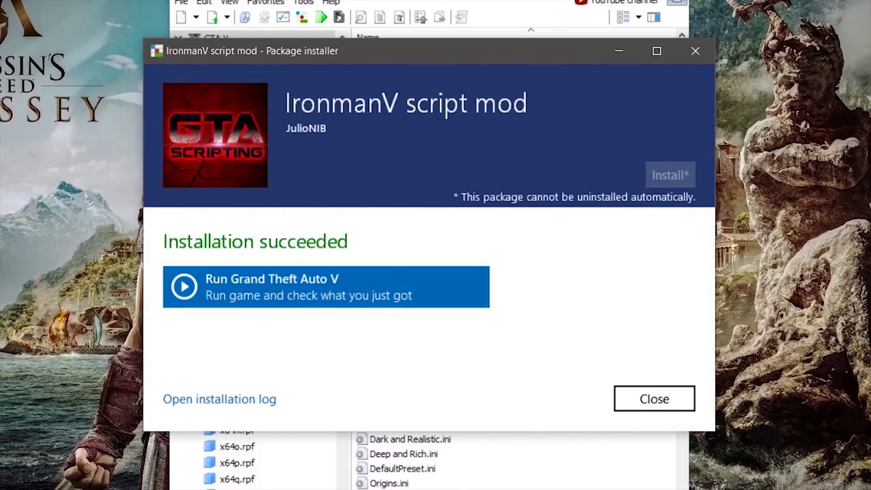
{"action": "left_click", "coordinate": [695, 50]}
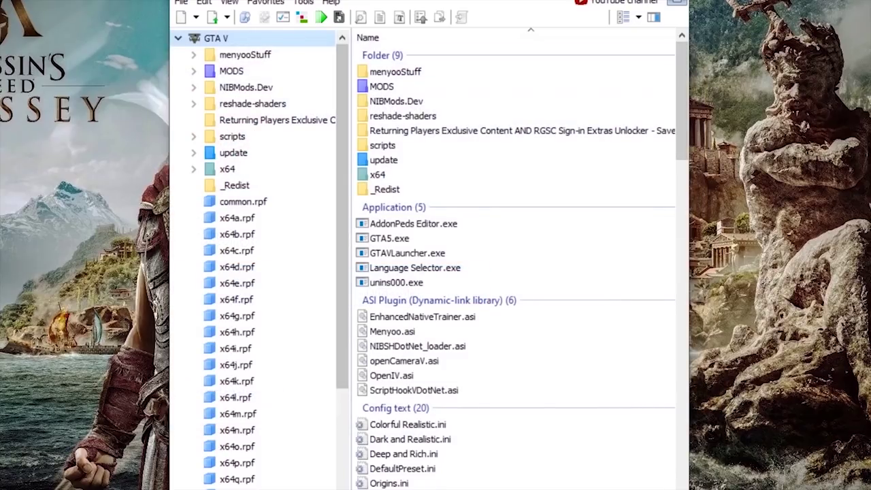
- Load "Setup package.oiv" from the desktop's "(OIV Pack) NIBSHDotNet and NIBmods menu R5" folder into the package installer
{"action": "left_click", "coordinate": [302, 17]}
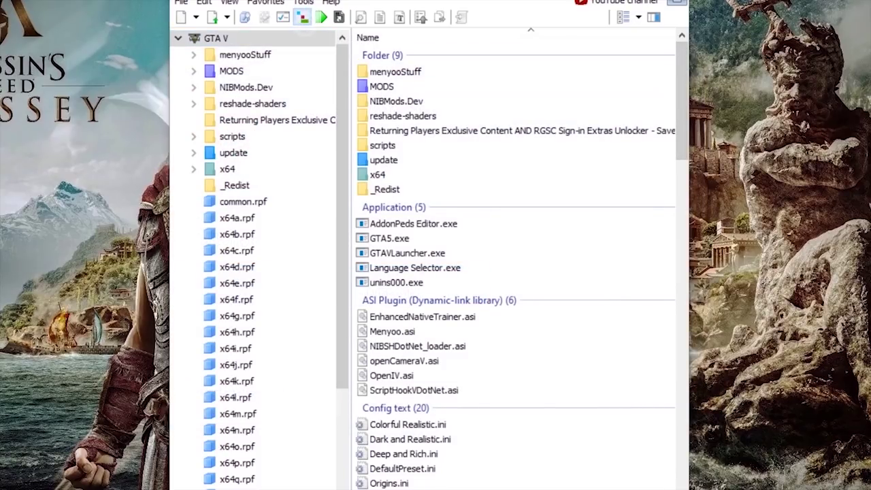
{"action": "left_click", "coordinate": [237, 102]}
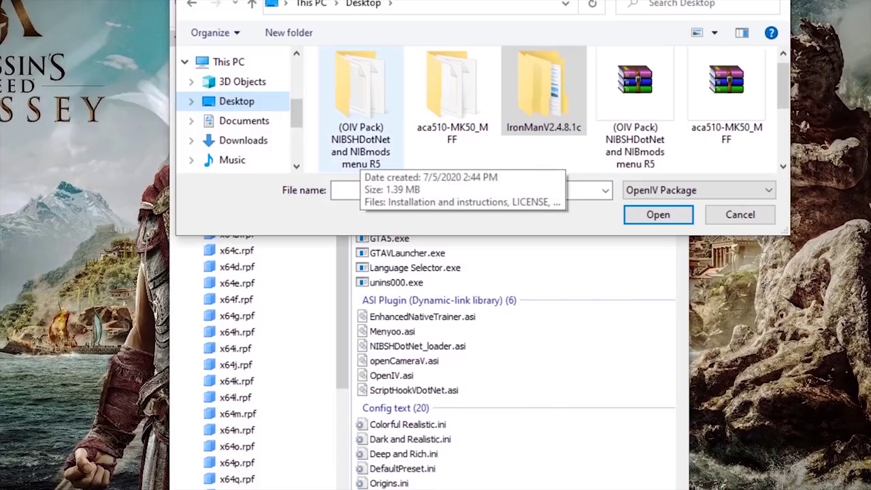
{"action": "left_click", "coordinate": [360, 150]}
{"action": "double_click", "coordinate": [360, 149]}
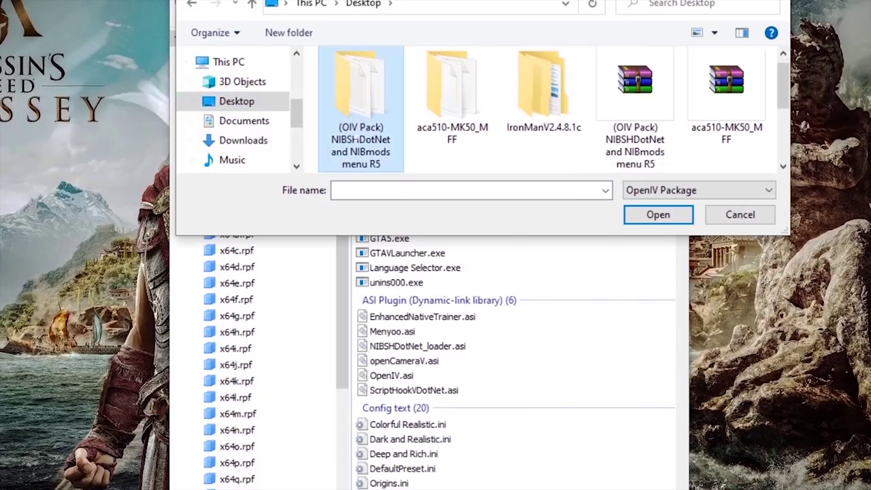
{"action": "left_click", "coordinate": [381, 80]}
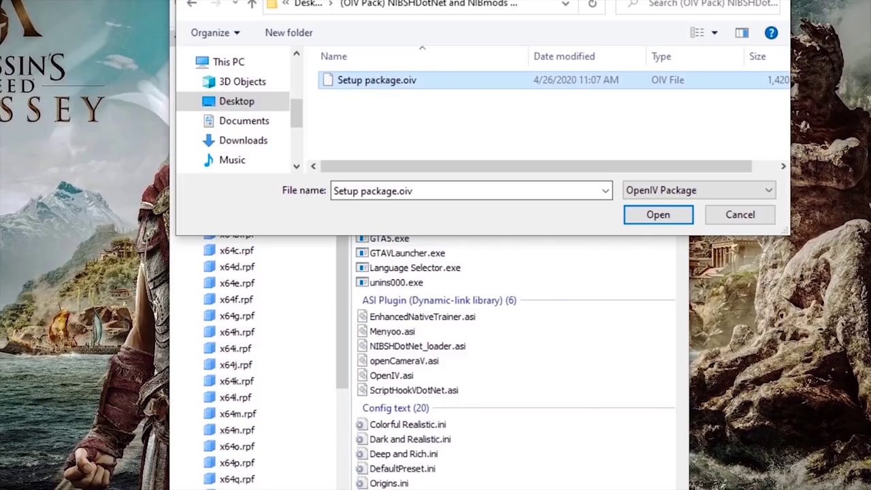
{"action": "left_click", "coordinate": [658, 215]}
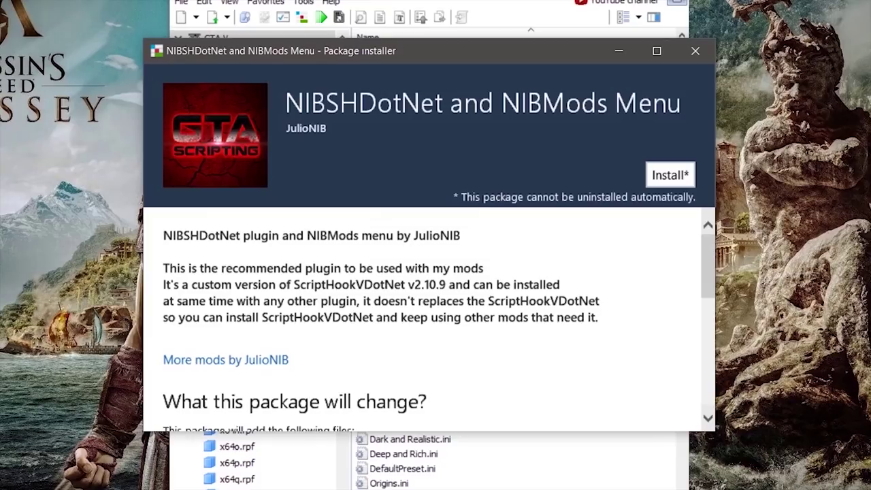
- Install the NIBSHDotNet and NIBMods Menu package directly into the game folder and close the installer
{"action": "left_click", "coordinate": [670, 174]}
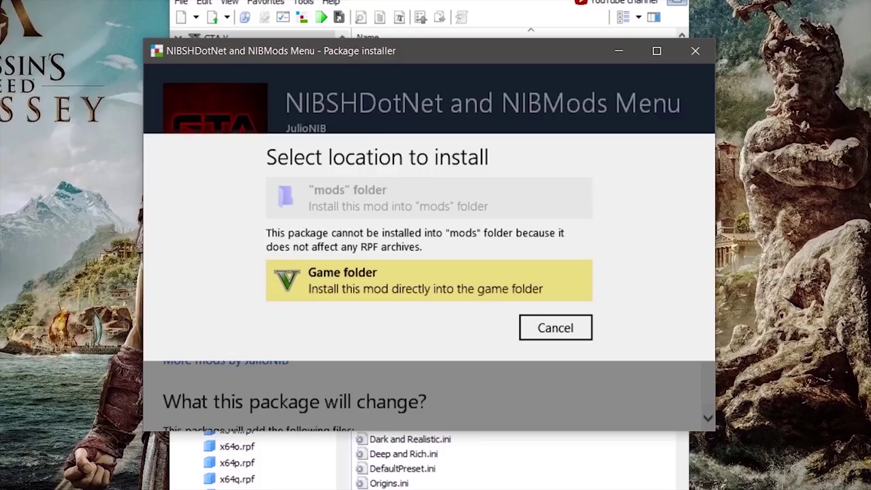
{"action": "left_click", "coordinate": [353, 290]}
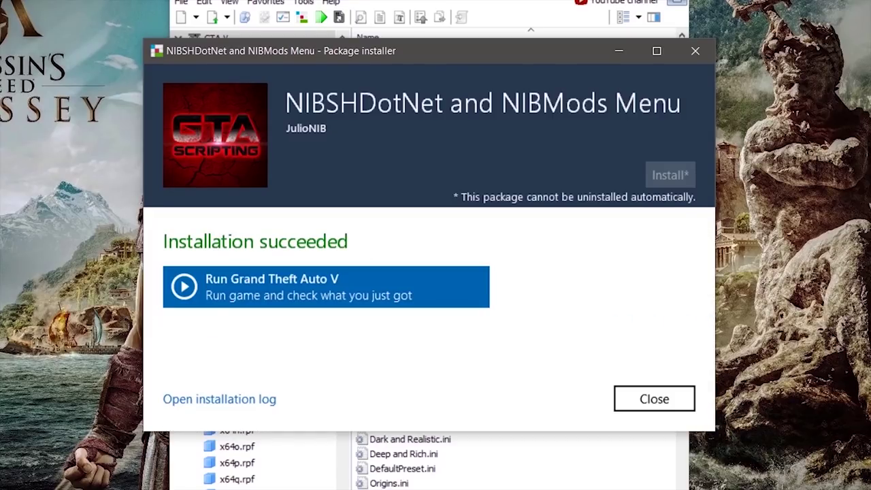
{"action": "left_click", "coordinate": [695, 51]}
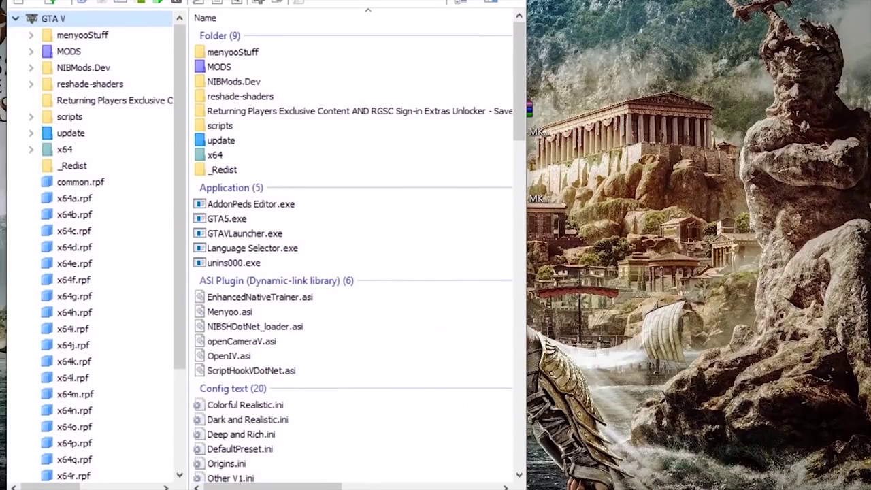
- Open the peds.rpf archive at MODS\update\x64\dlcpacks\addonpeds\dlc.rpf
{"action": "double_click", "coordinate": [218, 68]}
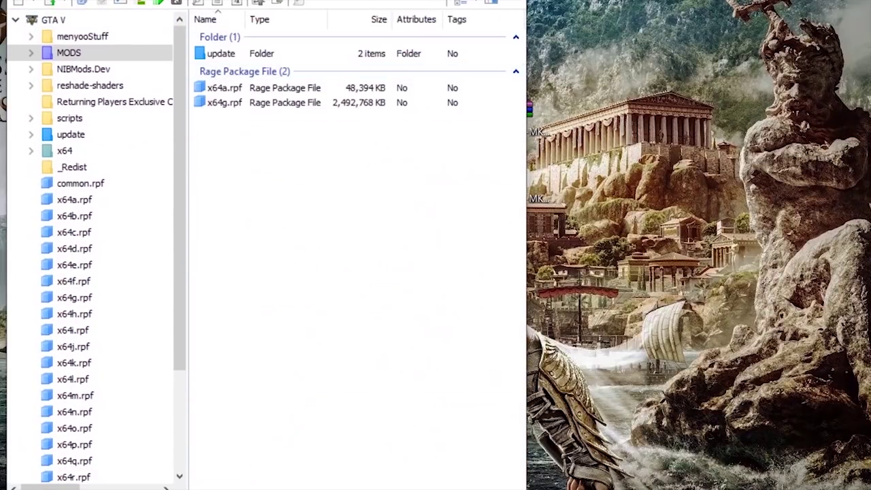
{"action": "double_click", "coordinate": [219, 54]}
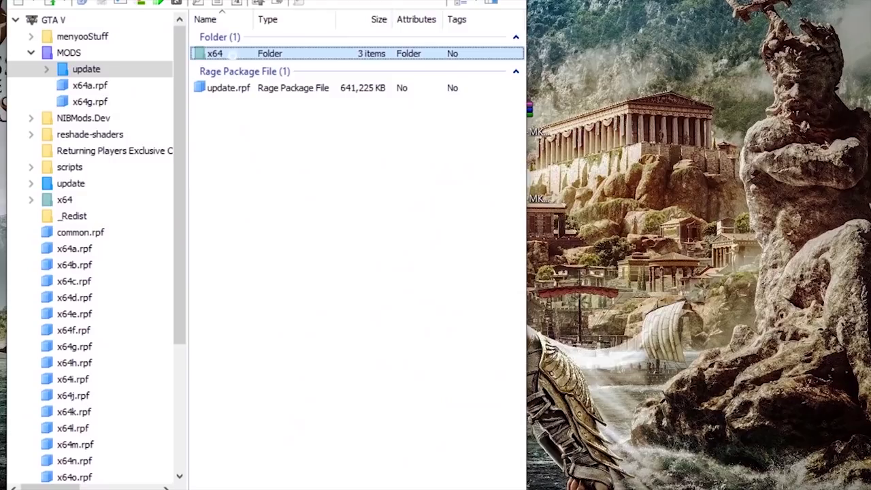
{"action": "double_click", "coordinate": [215, 53]}
{"action": "double_click", "coordinate": [233, 69]}
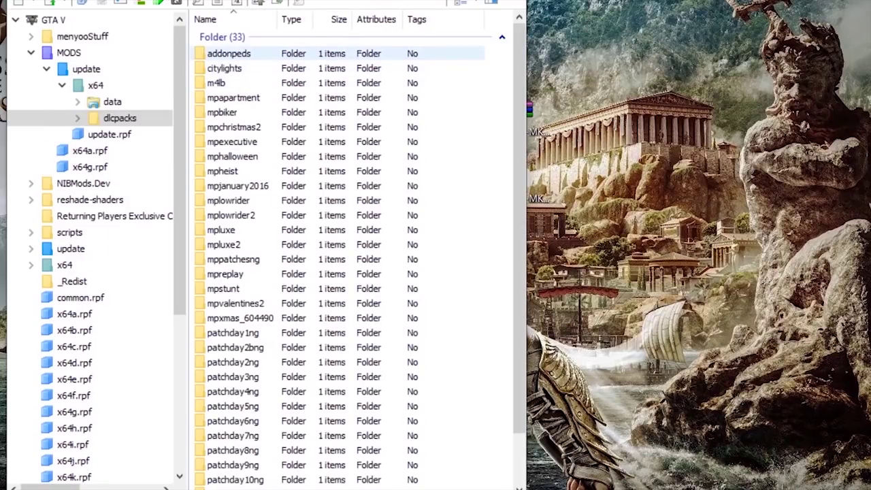
{"action": "double_click", "coordinate": [229, 53]}
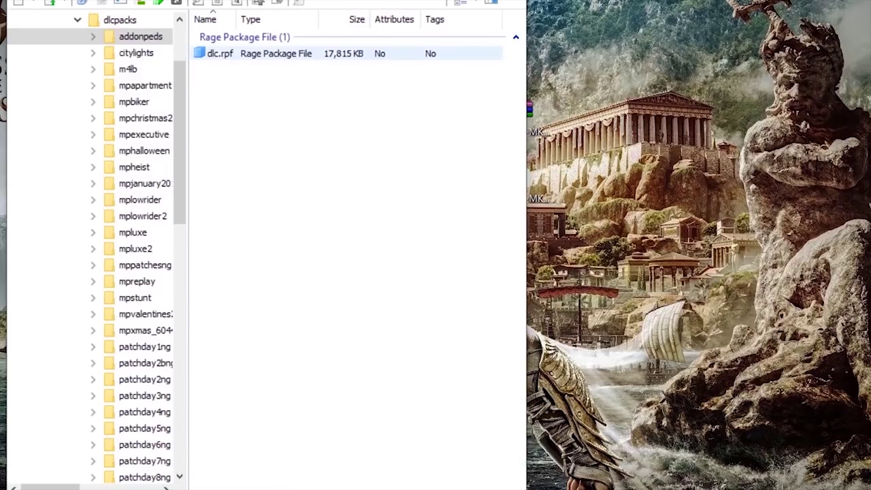
{"action": "double_click", "coordinate": [220, 53]}
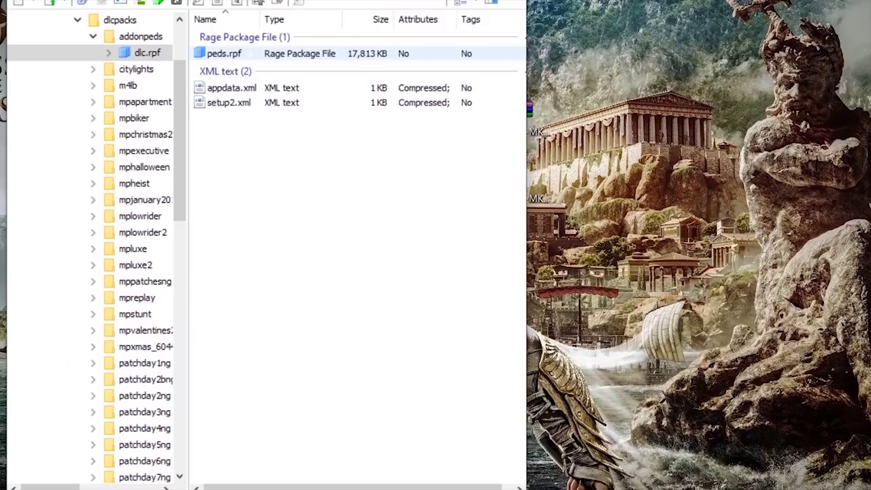
{"action": "double_click", "coordinate": [223, 53]}
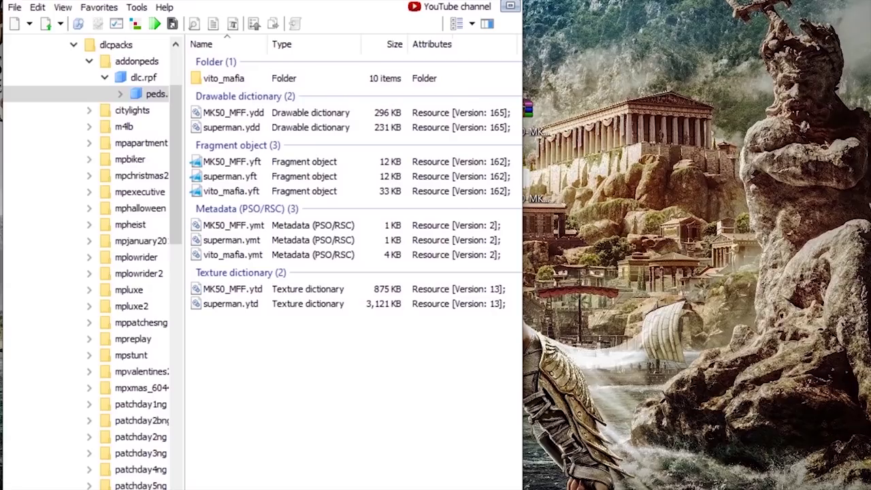
{"action": "left_click_drag", "start_coordinate": [311, 353], "coordinate": [374, 62]}
{"action": "left_click_drag", "start_coordinate": [391, 343], "coordinate": [370, 72]}
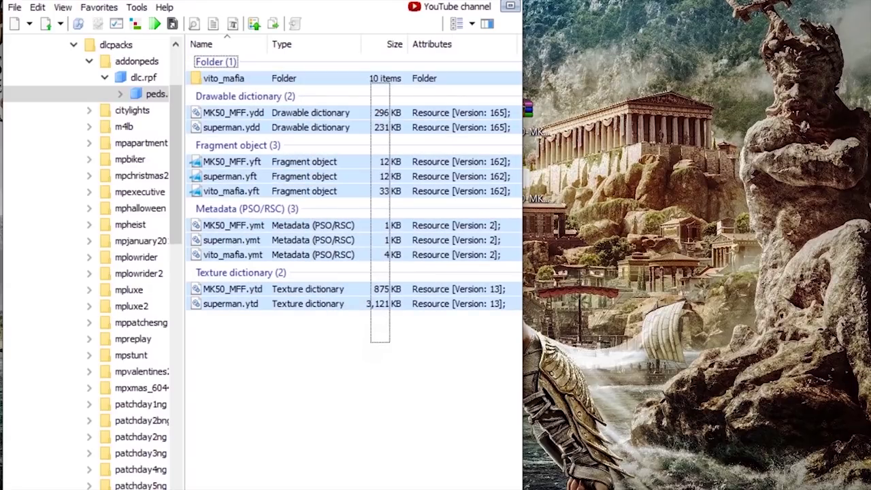
{"action": "left_click", "coordinate": [381, 347]}
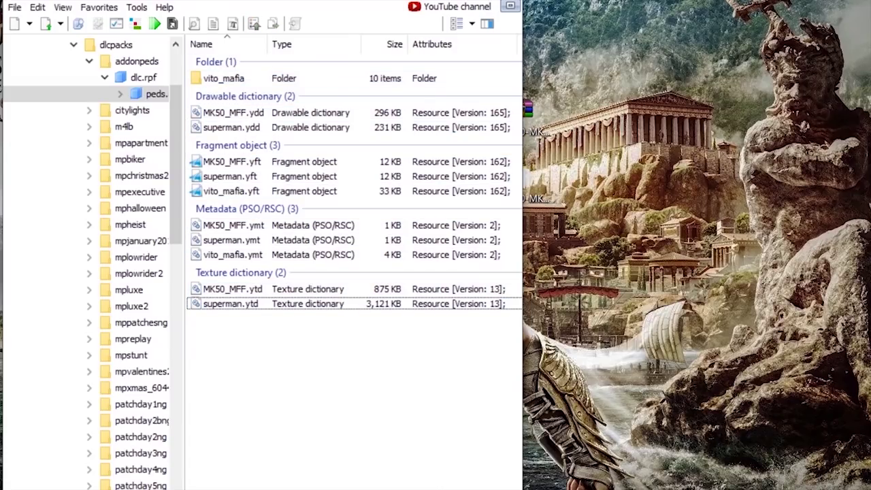
- Turn on editing mode and permanently delete every item inside the peds.rpf archive
{"action": "key", "text": "F6"}
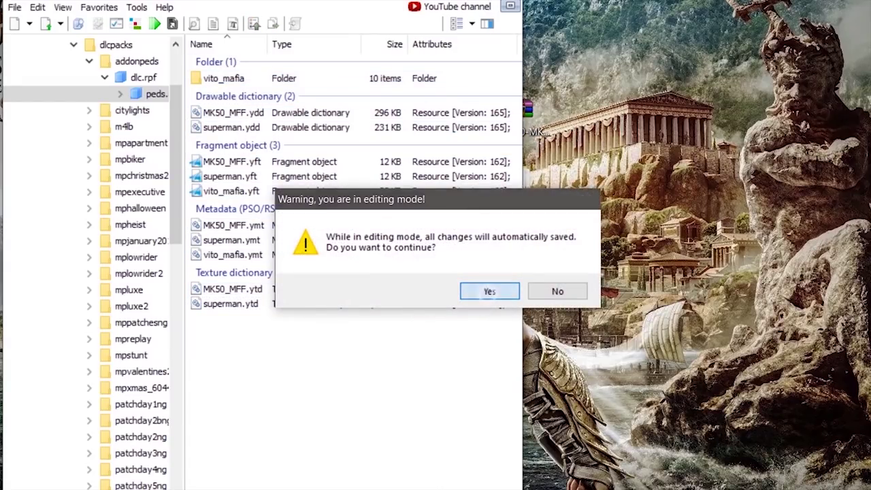
{"action": "left_click", "coordinate": [489, 292]}
{"action": "left_click_drag", "start_coordinate": [302, 399], "coordinate": [355, 78]}
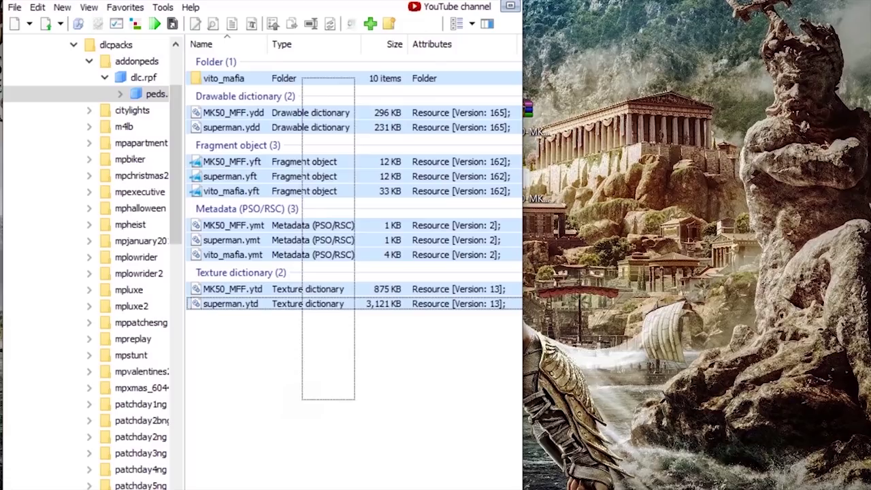
{"action": "left_click_drag", "start_coordinate": [302, 77], "coordinate": [302, 78]}
{"action": "key", "text": "Delete"}
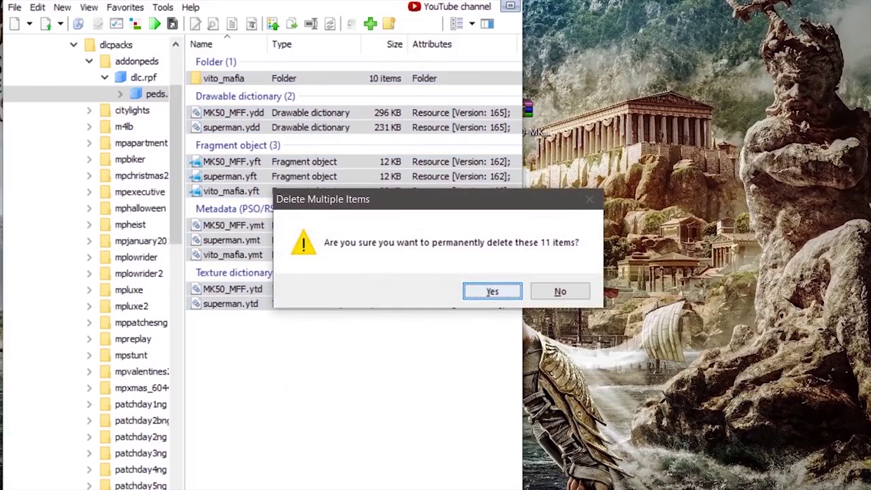
{"action": "left_click", "coordinate": [495, 293]}
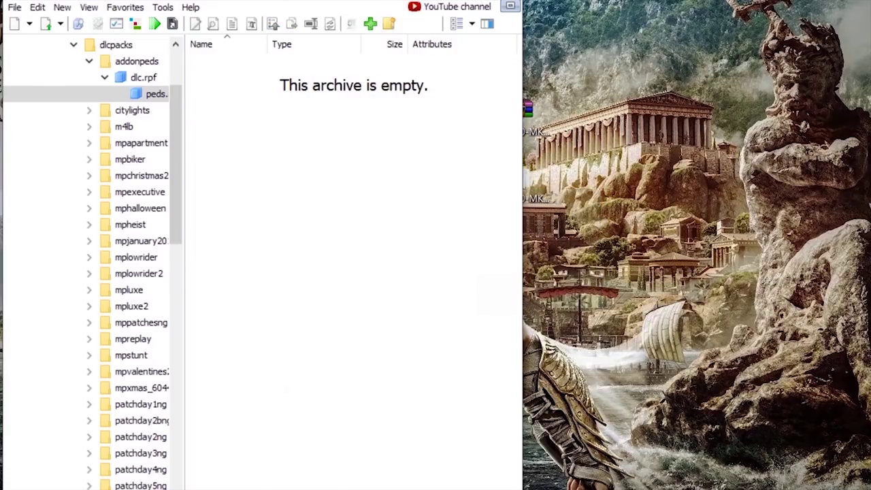
- Add MK50_MFF.ydd, MK50_MFF.yft, MK50_MFF.ymt and MK50_MFF.ytd from the desktop's aca510-MK50_MFF folder to the empty peds.rpf archive
{"action": "left_click_drag", "start_coordinate": [286, 1], "coordinate": [261, 0]}
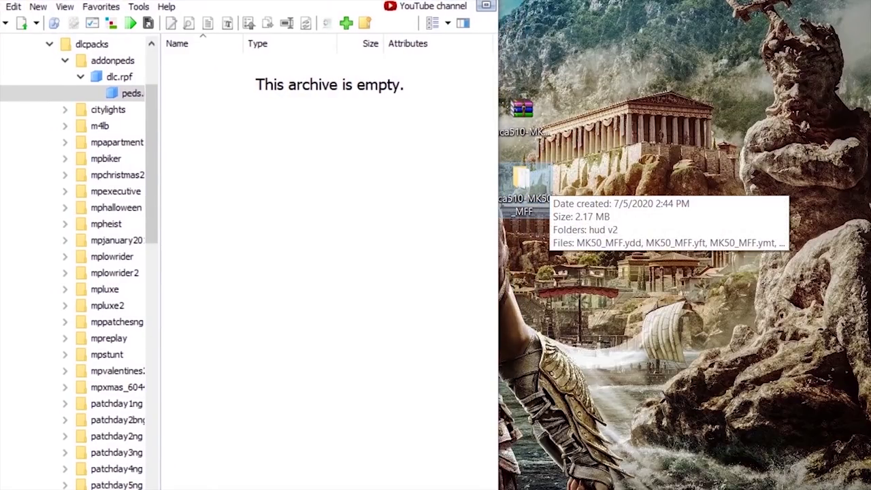
{"action": "double_click", "coordinate": [522, 182]}
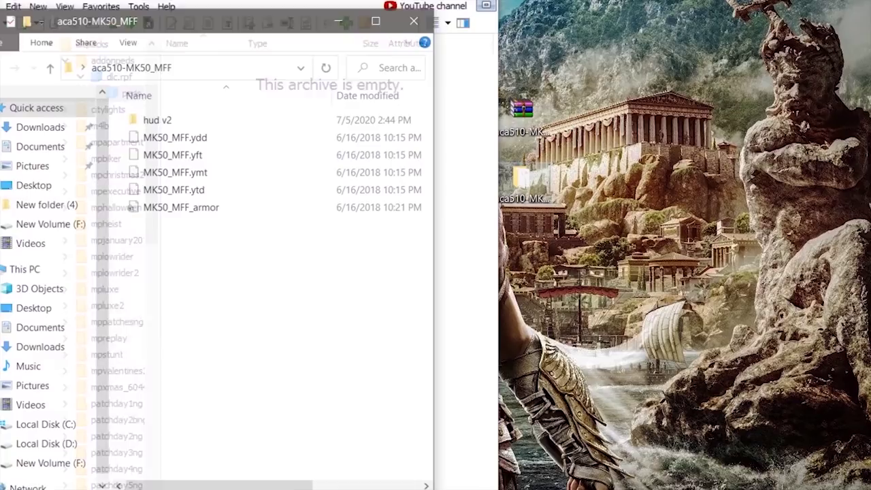
{"action": "left_click_drag", "start_coordinate": [653, 2], "coordinate": [691, 0]}
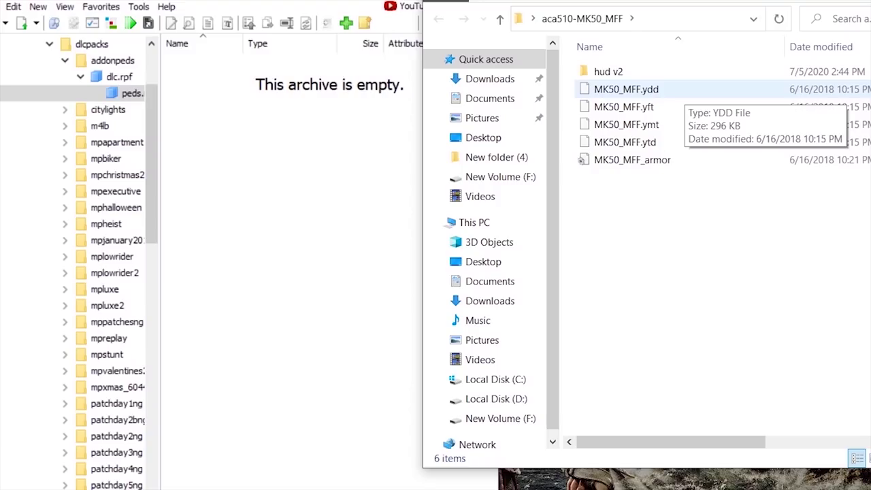
{"action": "left_click", "coordinate": [680, 89]}
{"action": "left_click", "coordinate": [672, 107], "text": "ctrl"}
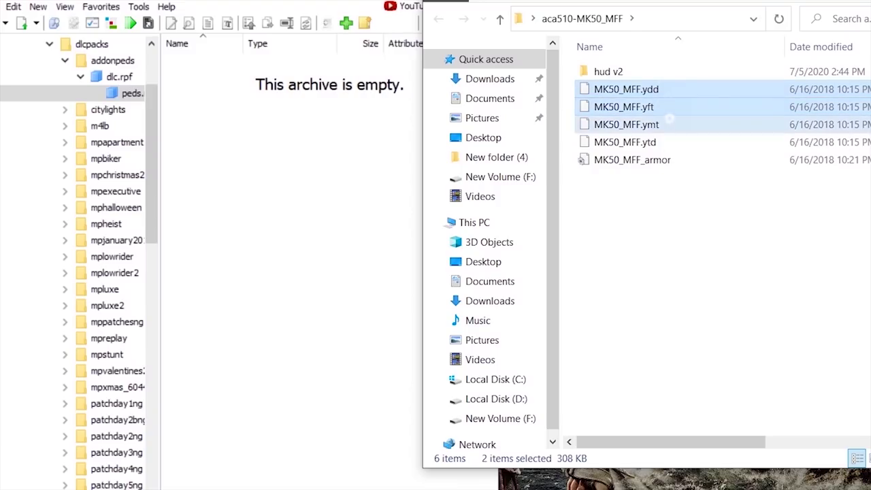
{"action": "left_click", "coordinate": [670, 124], "text": "ctrl"}
{"action": "left_click", "coordinate": [670, 141], "text": "ctrl"}
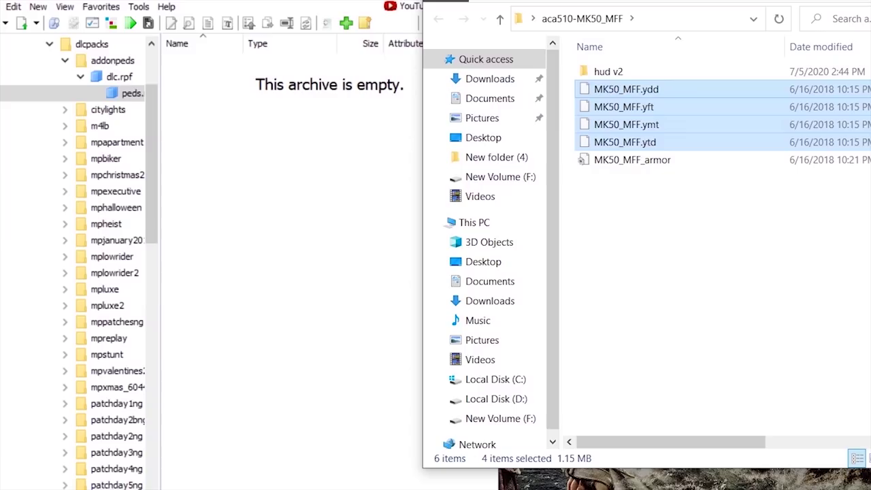
{"action": "left_click_drag", "start_coordinate": [669, 142], "coordinate": [293, 205]}
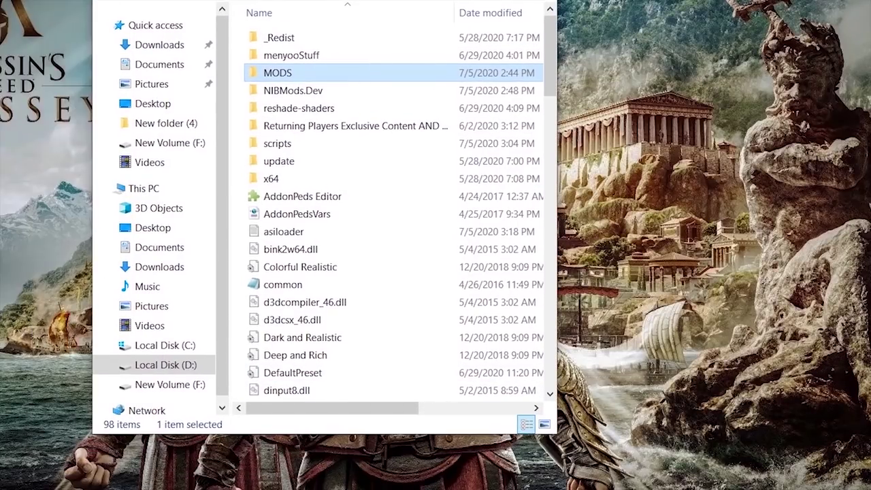
- Launch AddonPeds Editor from the game folder
{"action": "double_click", "coordinate": [347, 196]}
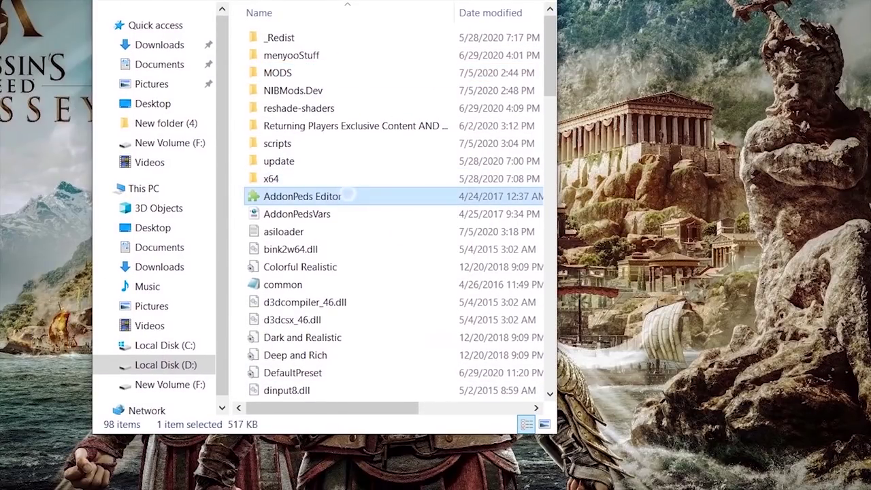
{"action": "right_click", "coordinate": [330, 196]}
{"action": "left_click", "coordinate": [400, 144]}
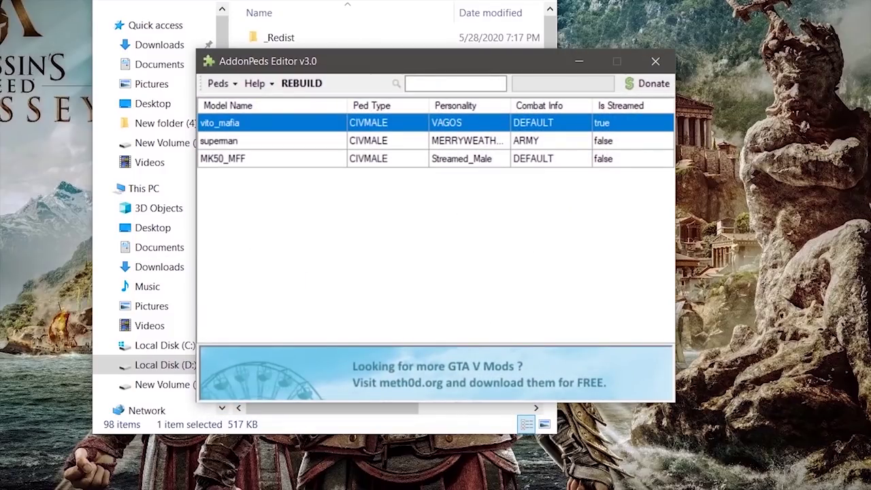
- Switch to OpenIV and copy the model name MK50_MFF from the .ytd file's name without its extension
{"action": "left_click", "coordinate": [109, 487]}
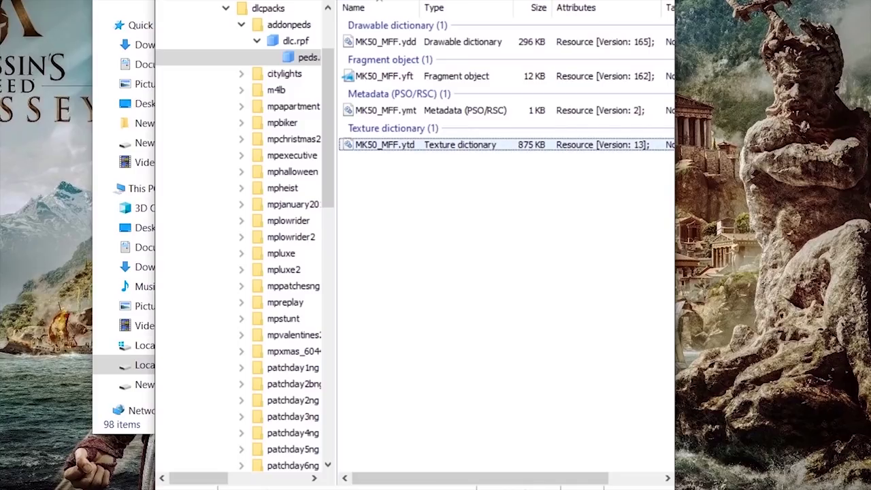
{"action": "left_click", "coordinate": [378, 145]}
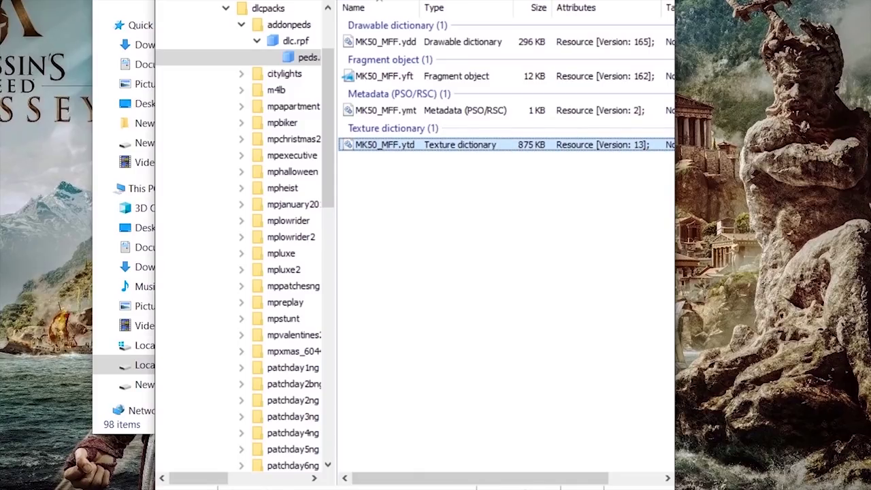
{"action": "key", "text": "Return"}
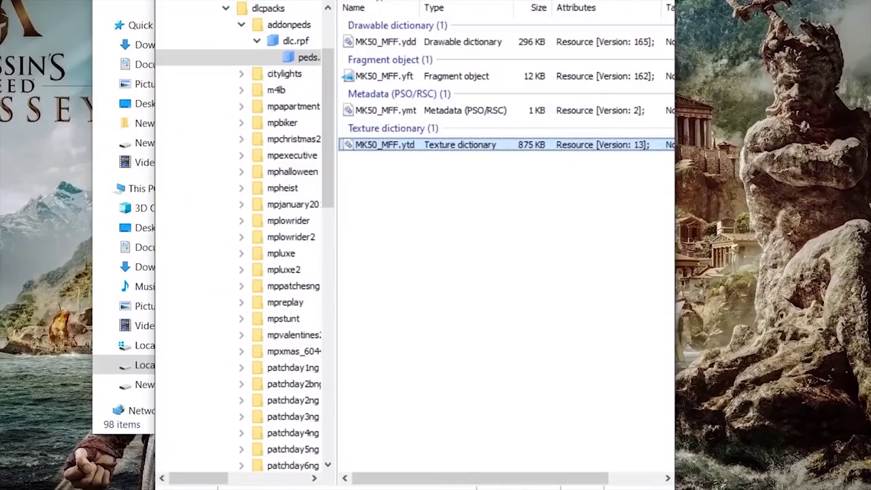
{"action": "key", "text": "F2"}
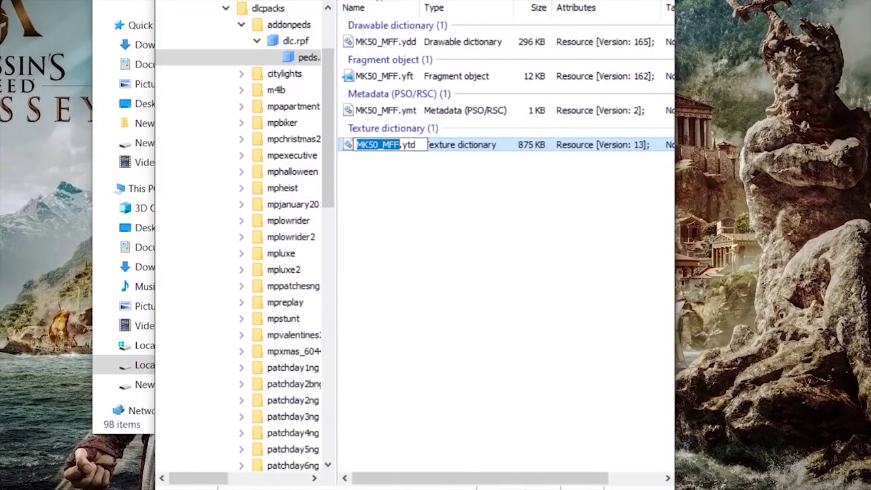
{"action": "right_click", "coordinate": [385, 145]}
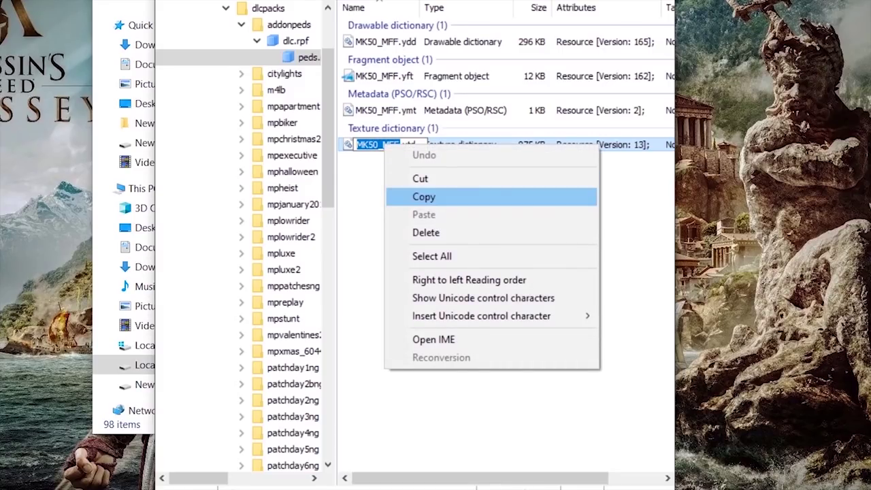
{"action": "key", "text": "Return"}
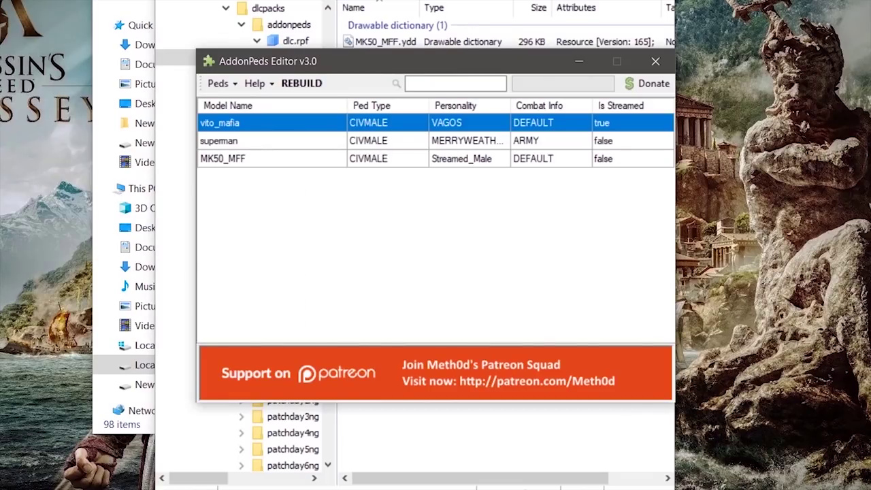
- Add a new ped in AddonPeds Editor with the copied model name MK50_MFF, ped type Male and Is Streamed false
{"action": "left_click", "coordinate": [218, 83]}
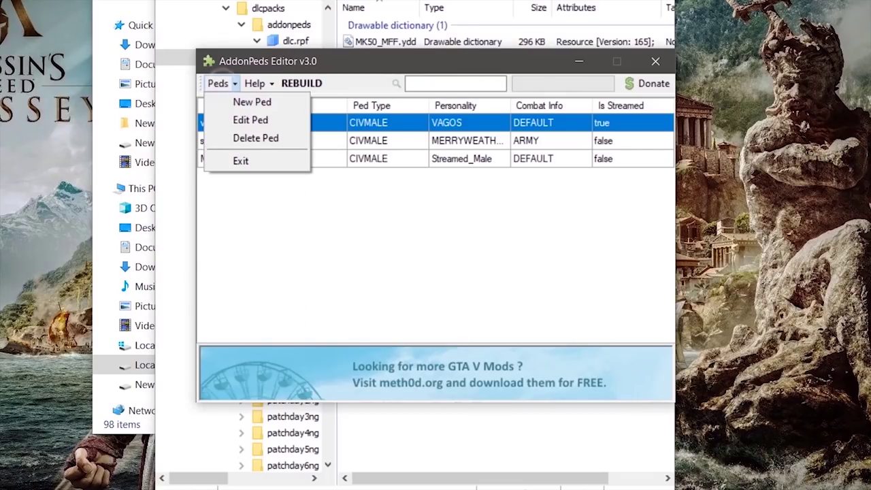
{"action": "left_click", "coordinate": [252, 102]}
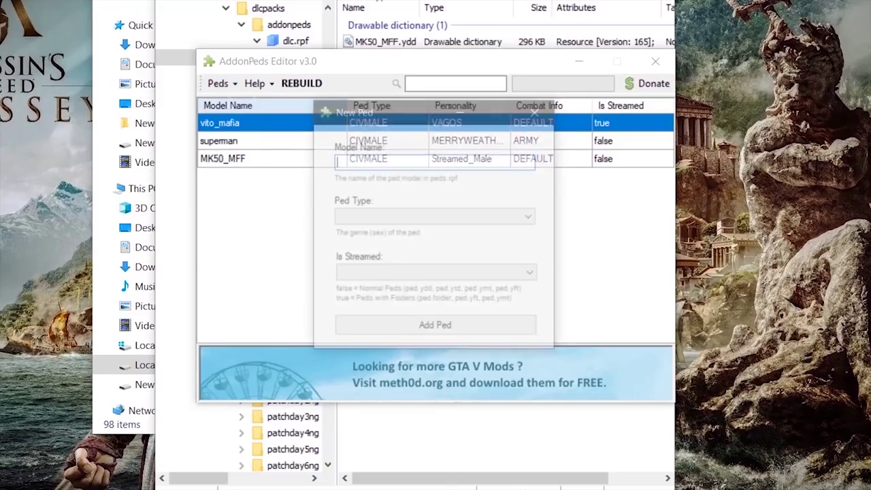
{"action": "right_click", "coordinate": [423, 164]}
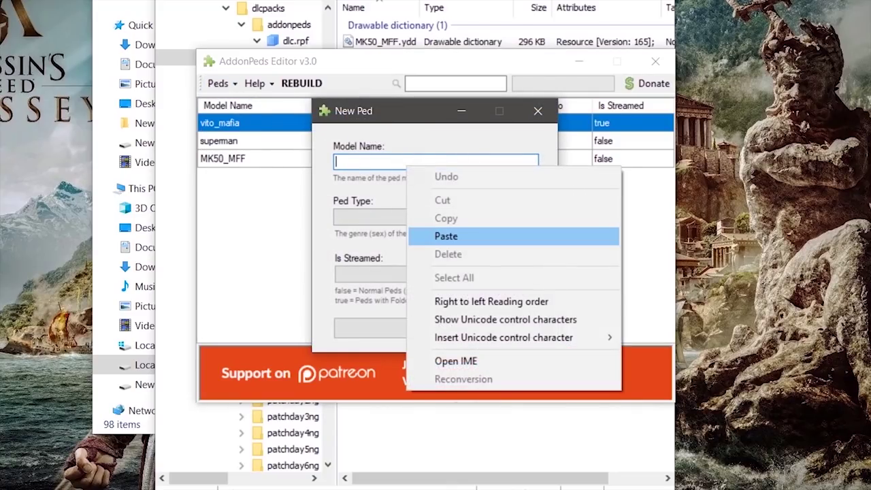
{"action": "left_click", "coordinate": [447, 235]}
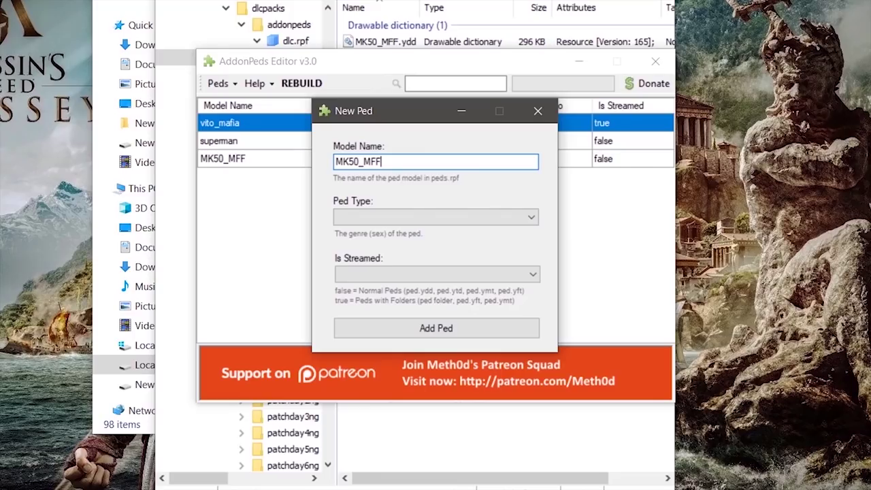
{"action": "left_click", "coordinate": [449, 217]}
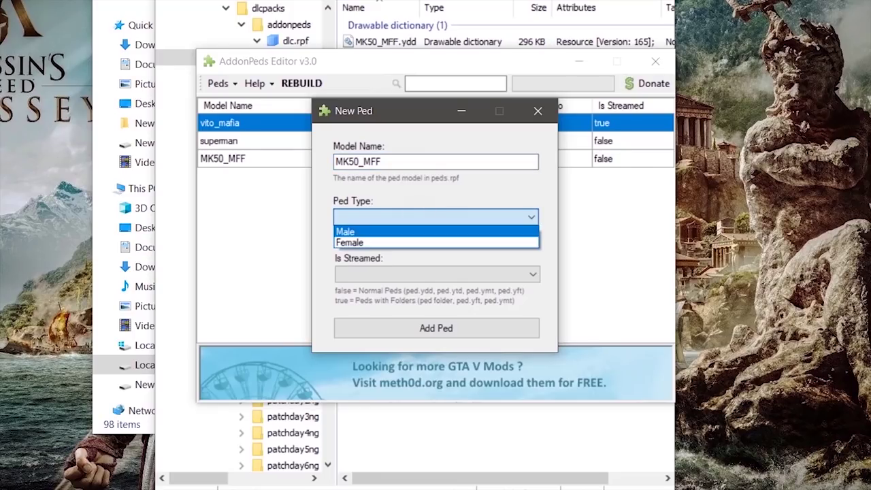
{"action": "key", "text": "Return"}
{"action": "key", "text": "Tab"}
{"action": "key", "text": "alt+Down"}
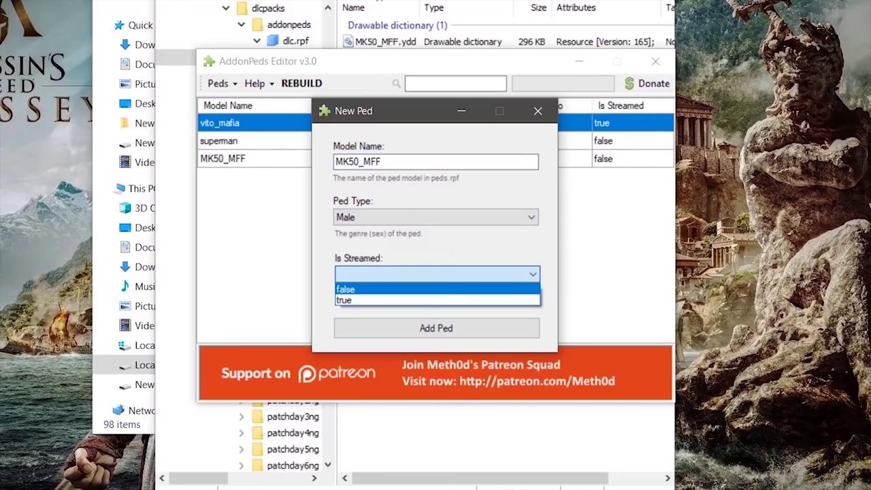
{"action": "key", "text": "Return"}
{"action": "key", "text": "Tab"}
{"action": "key", "text": "space"}
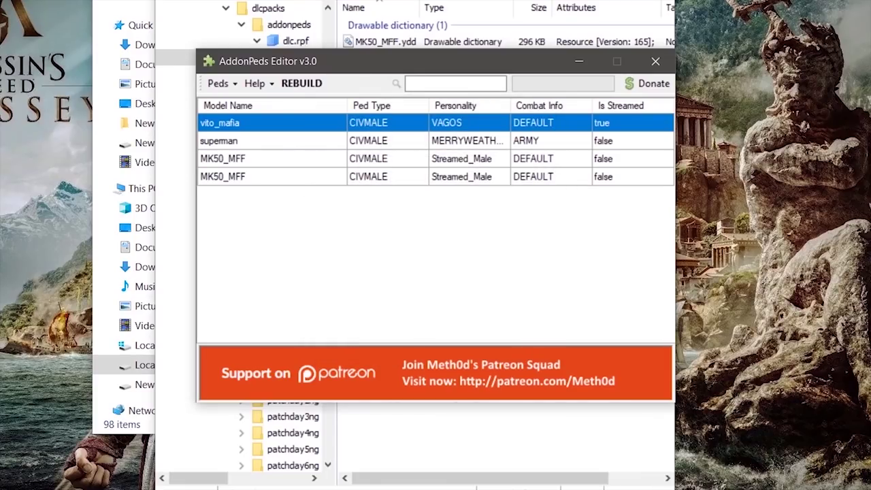
- Delete the duplicate MK50_MFF, superman and vito_mafia entries from the ped list and close AddonPeds Editor
{"action": "left_click", "coordinate": [540, 159]}
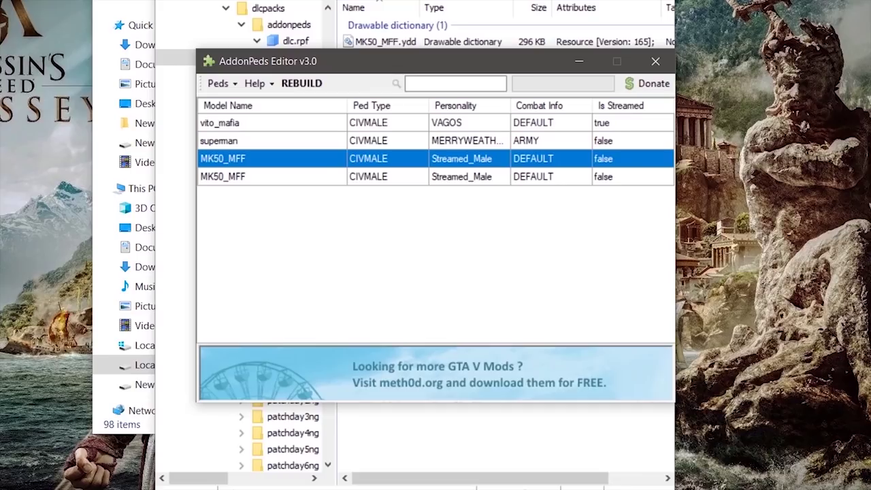
{"action": "key", "text": "Delete"}
{"action": "left_click", "coordinate": [526, 140]}
{"action": "key", "text": "Delete"}
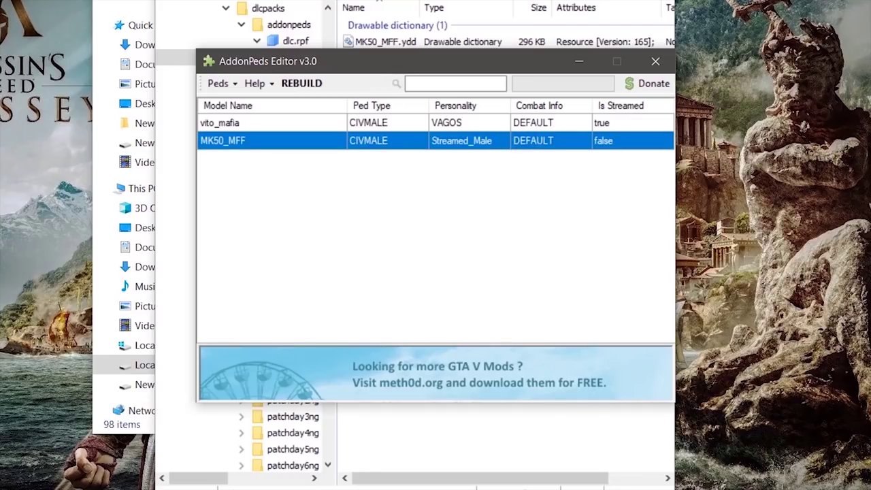
{"action": "left_click", "coordinate": [525, 123]}
{"action": "key", "text": "Delete"}
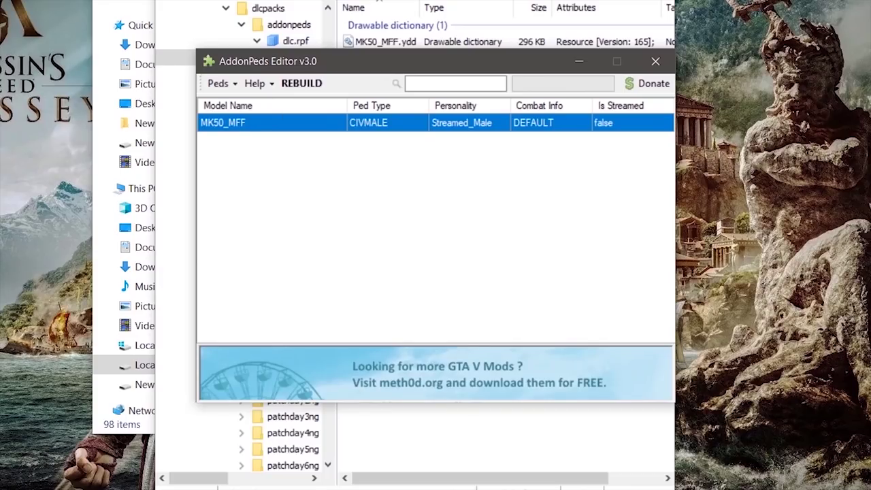
{"action": "left_click", "coordinate": [655, 61]}
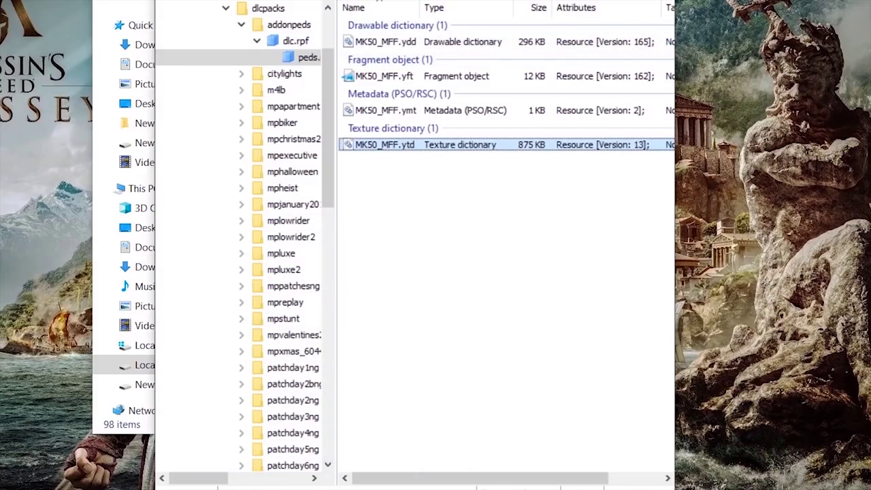
- Open the game's scripts\IronmanV Files folder alongside the desktop's aca510-MK50_MFF folder
{"action": "left_click", "coordinate": [272, 489]}
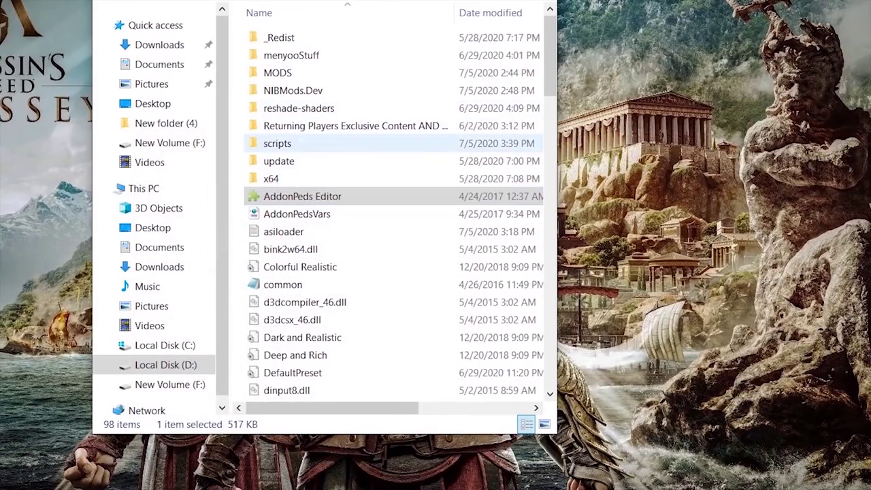
{"action": "double_click", "coordinate": [277, 142]}
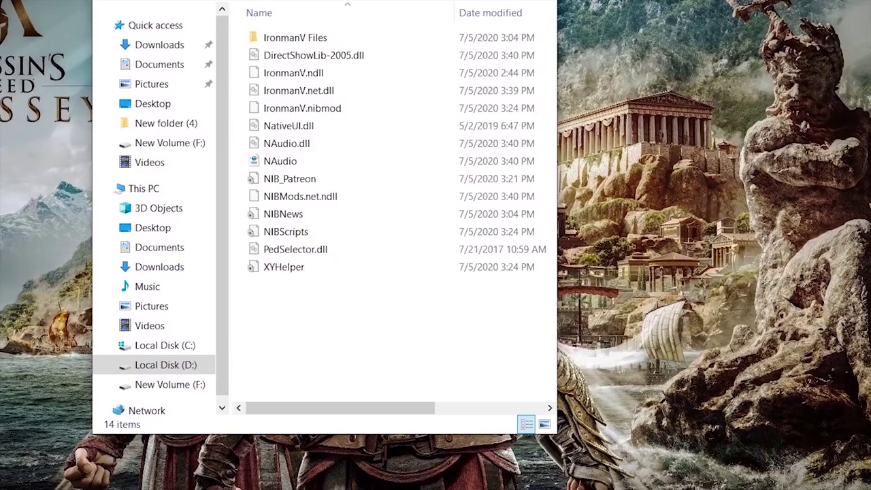
{"action": "left_click_drag", "start_coordinate": [340, 1], "coordinate": [320, 17]}
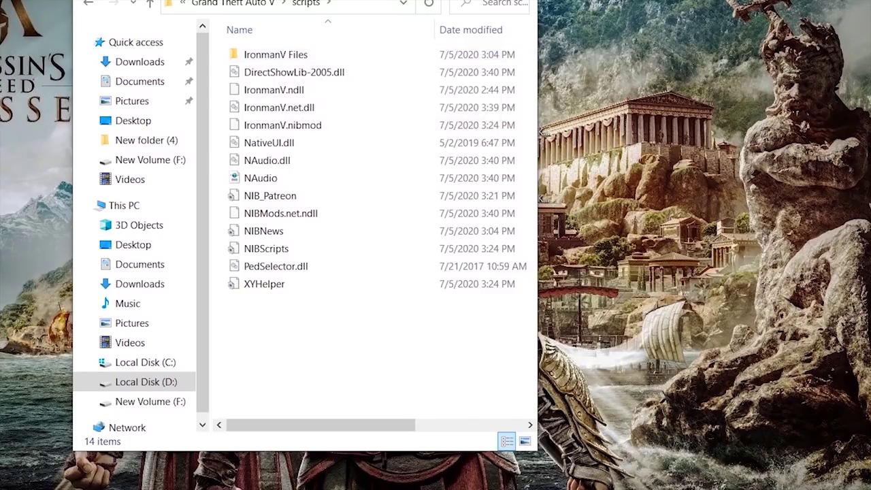
{"action": "left_click_drag", "start_coordinate": [306, 1], "coordinate": [508, 1]}
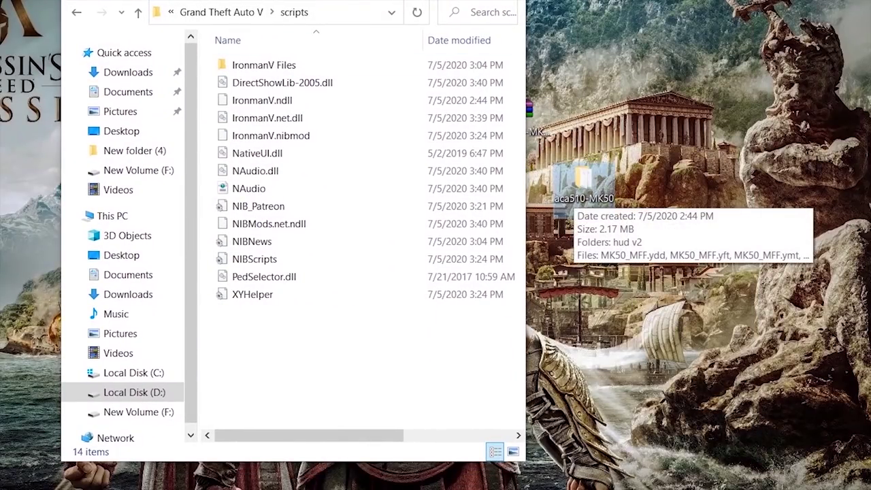
{"action": "double_click", "coordinate": [583, 181]}
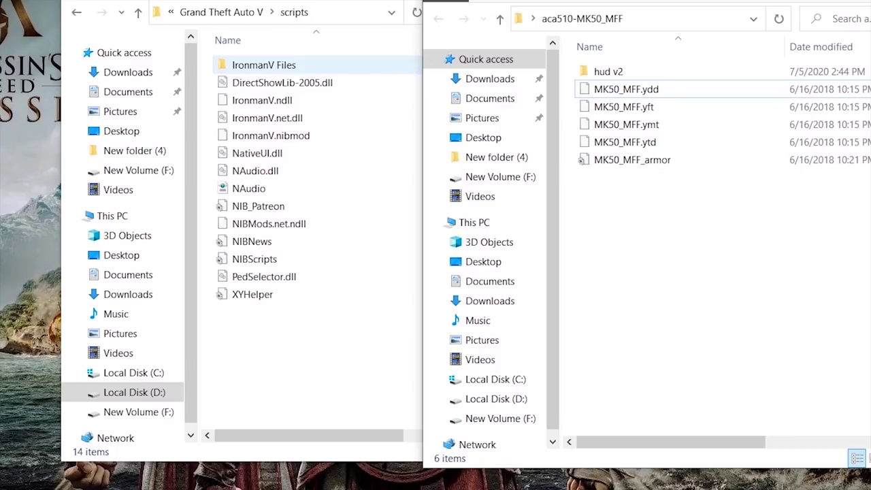
{"action": "double_click", "coordinate": [263, 65]}
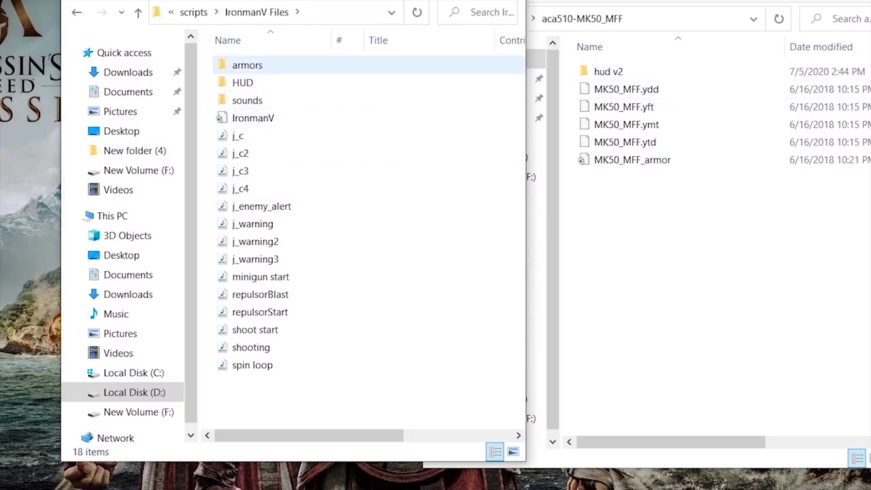
- Copy the MK50_MFF_armor file into the armors folder of IronmanV Files, replacing the existing file
{"action": "double_click", "coordinate": [247, 65]}
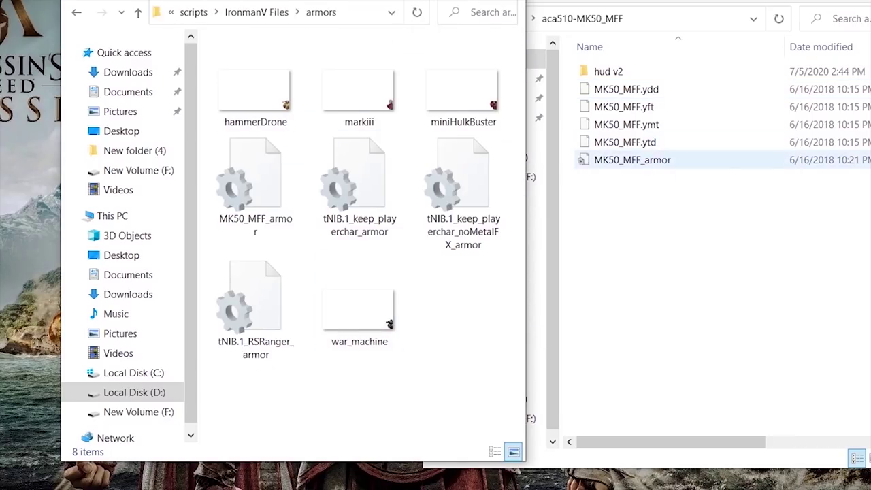
{"action": "left_click_drag", "start_coordinate": [632, 159], "coordinate": [476, 300]}
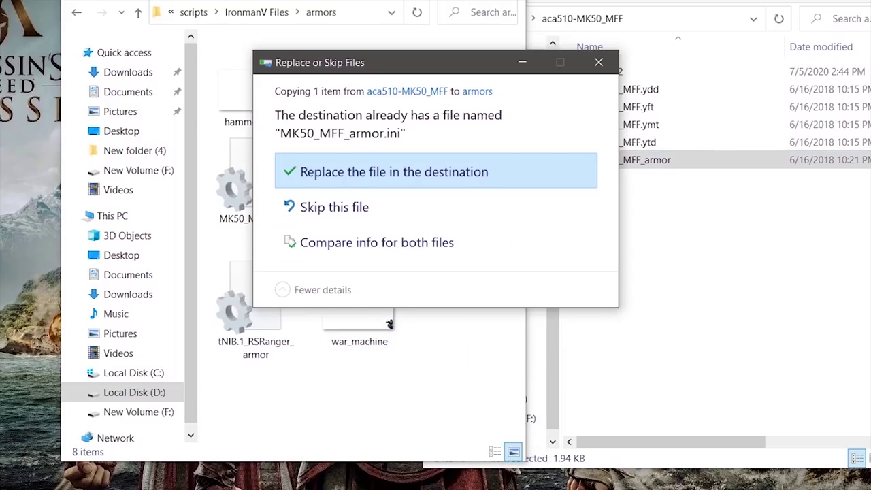
{"action": "left_click", "coordinate": [457, 172]}
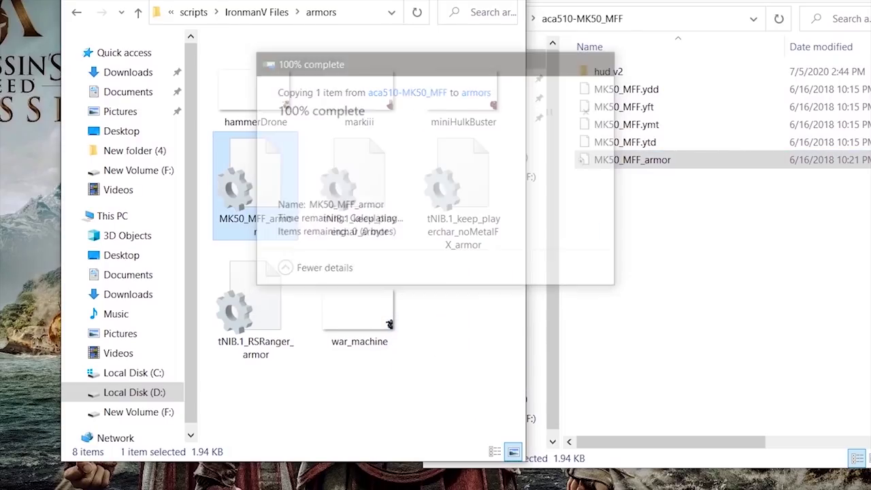
- Copy the hud v2 folder into the HUD folder of IronmanV Files, replacing the files with the same names
{"action": "left_click", "coordinate": [76, 12]}
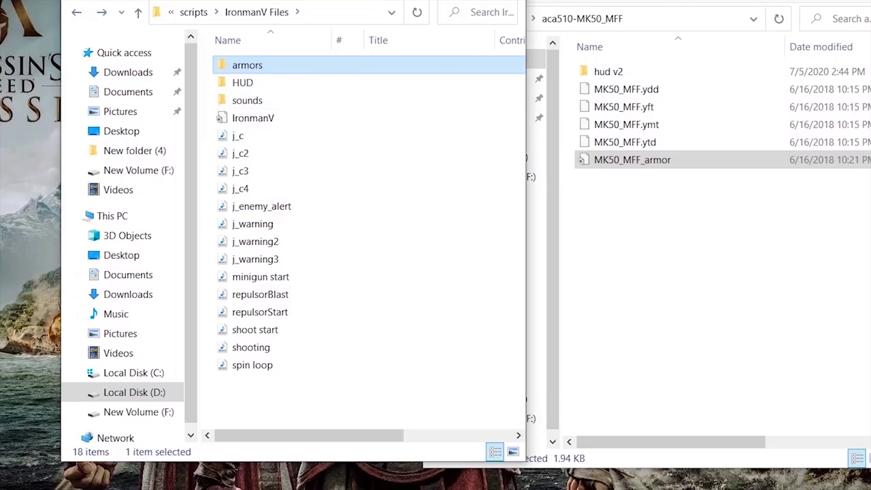
{"action": "double_click", "coordinate": [242, 82]}
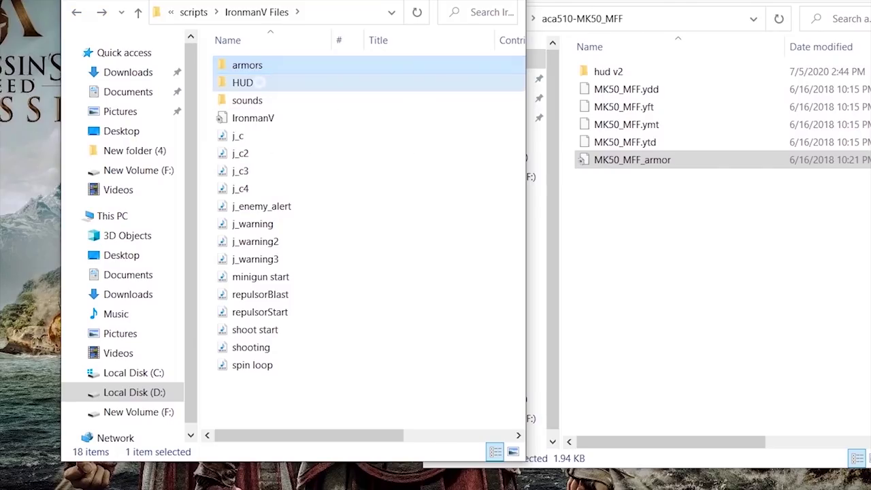
{"action": "left_click", "coordinate": [687, 272]}
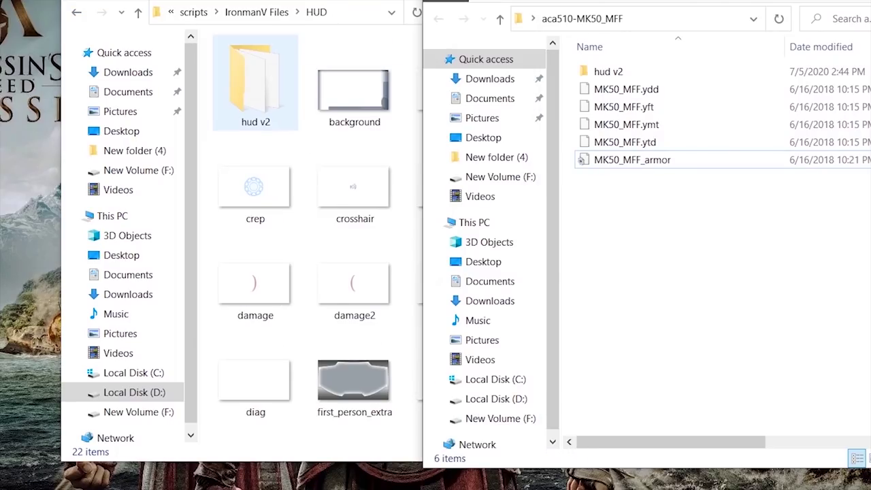
{"action": "left_click_drag", "start_coordinate": [608, 72], "coordinate": [267, 183]}
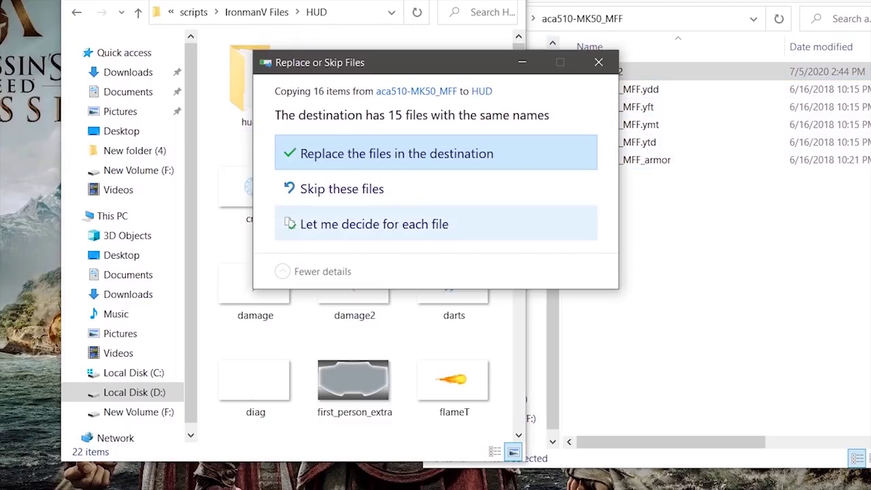
{"action": "left_click", "coordinate": [443, 158]}
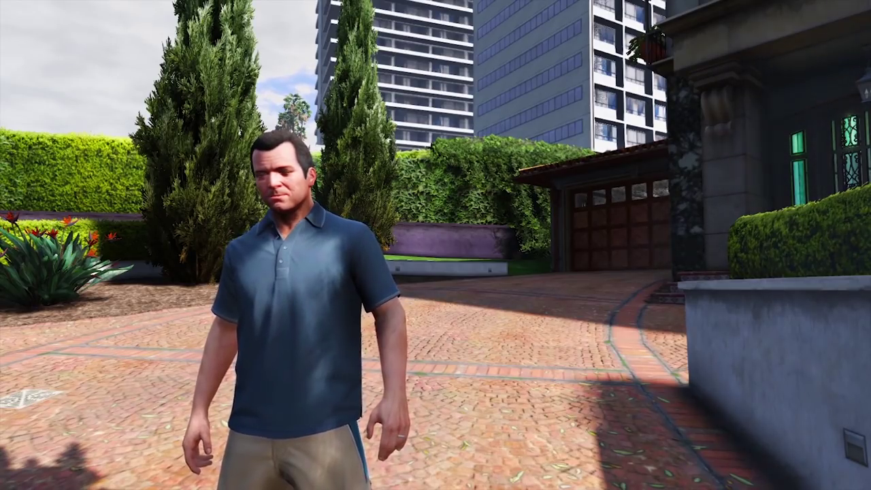
- Switch to GTA V and change the player model to the addon ped MK50_MFF with Ped Selector, leaving the selector closed
{"action": "key", "text": "l"}
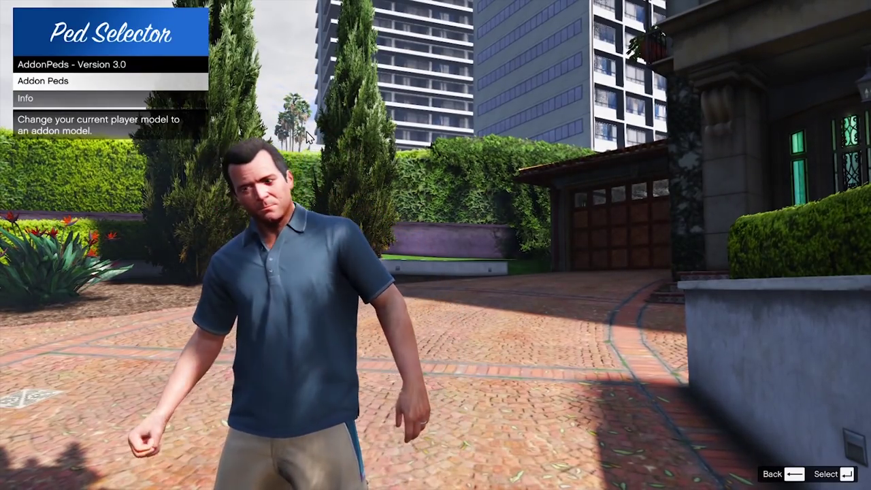
{"action": "key", "text": "Return"}
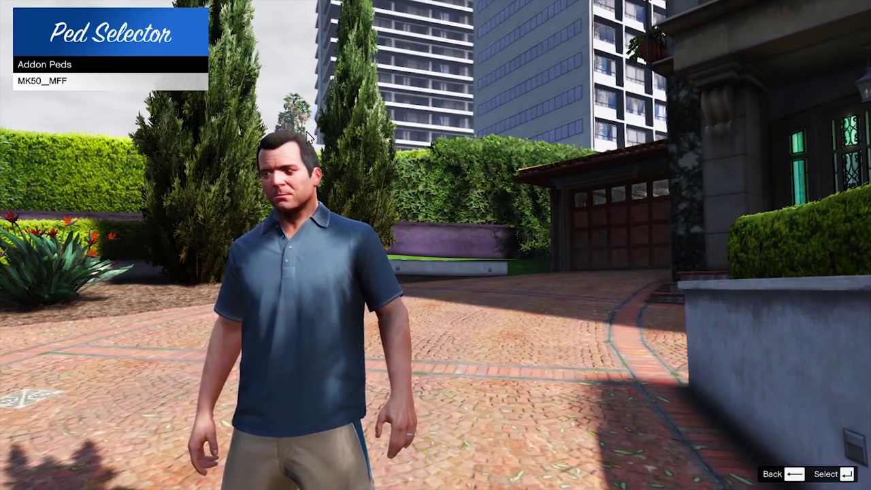
{"action": "key", "text": "Return"}
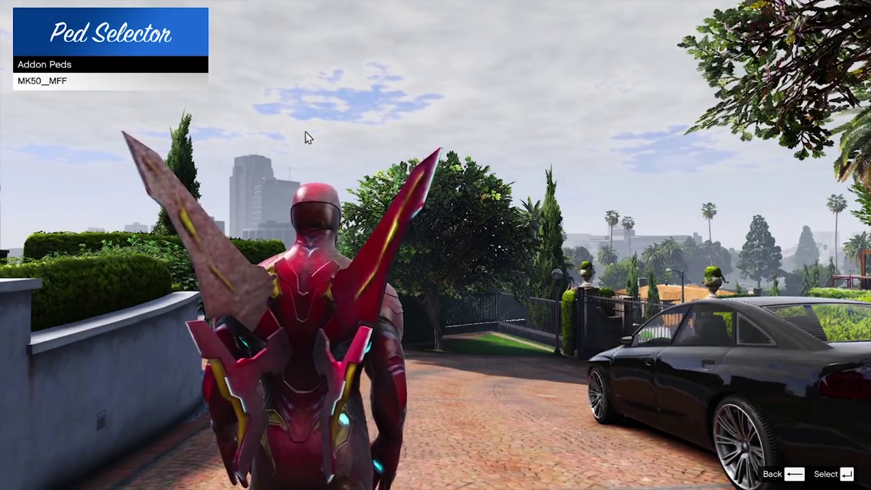
{"action": "key", "text": "BackSpace"}
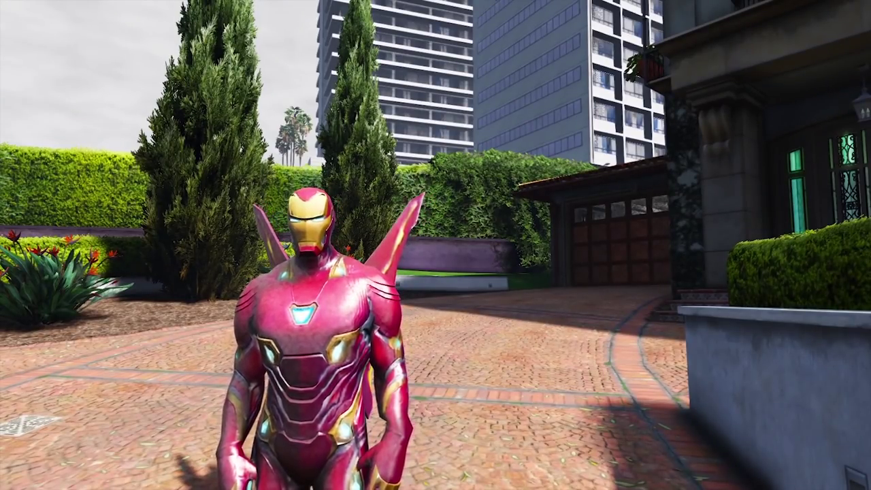
- Open the NIBMods Menu in the game and run NIBMods activation
{"action": "key", "text": "ctrl+n"}
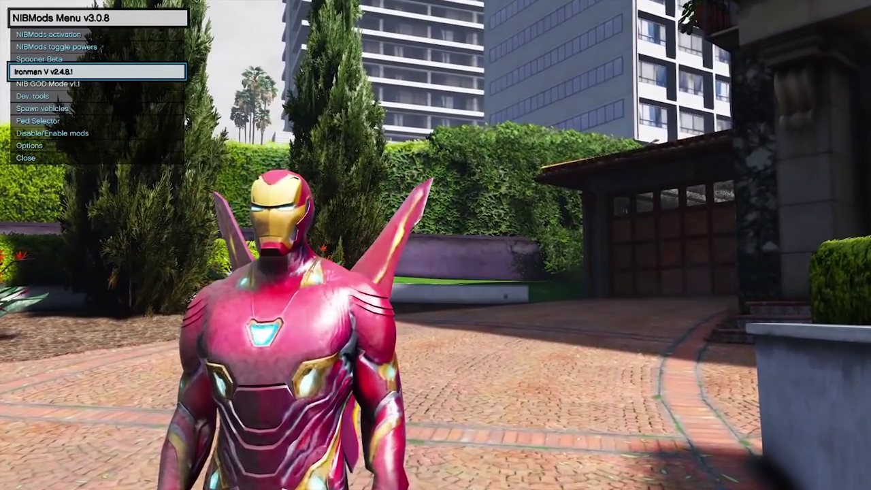
{"action": "key", "text": "Up"}
{"action": "key", "text": "Up"}
{"action": "key", "text": "Up"}
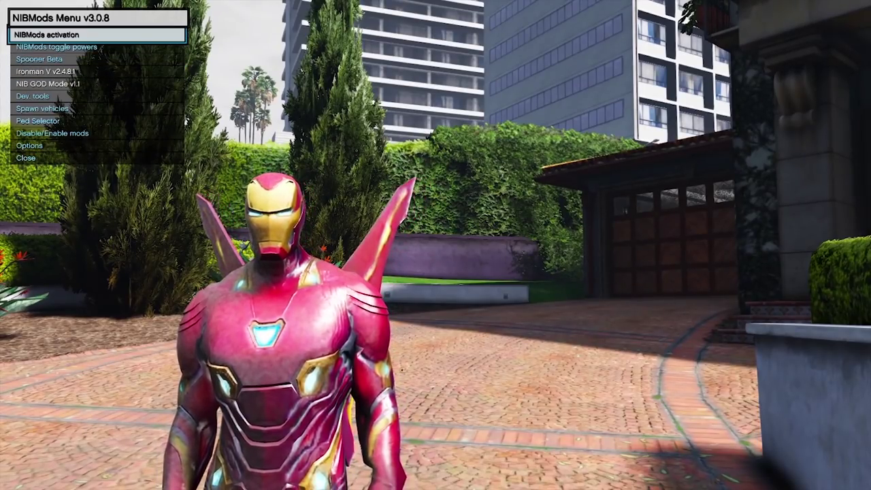
{"action": "key", "text": "Return"}
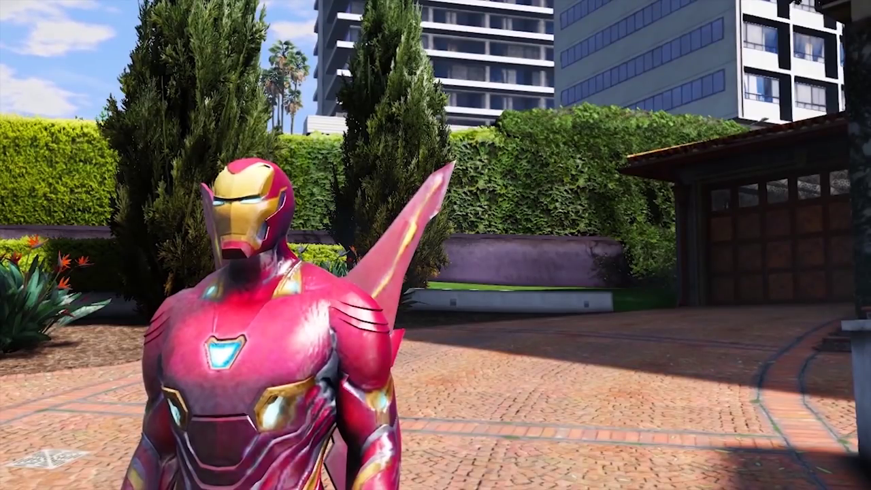
{"action": "key", "text": "ctrl+n"}
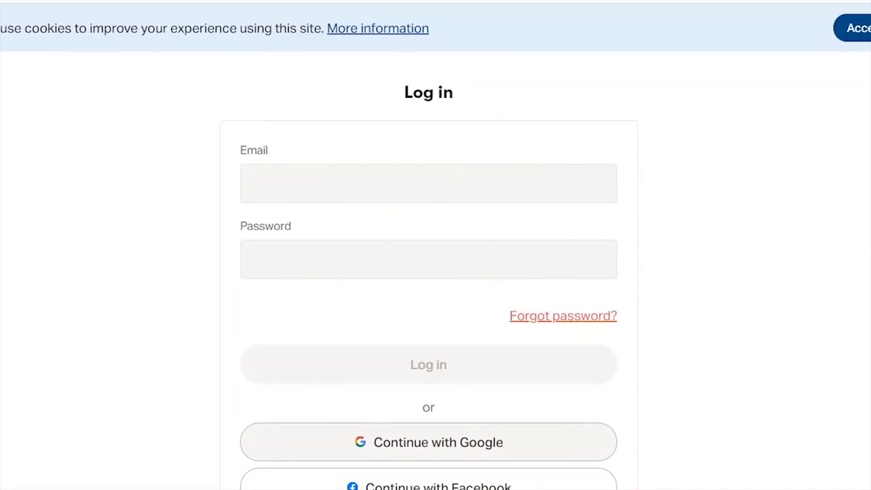
- Log in on the activation web page with the Google account
{"action": "left_click", "coordinate": [429, 442]}
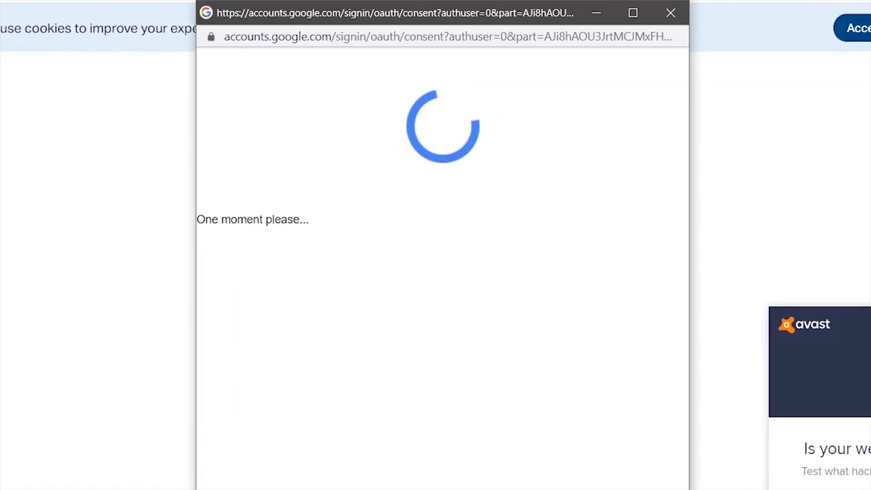